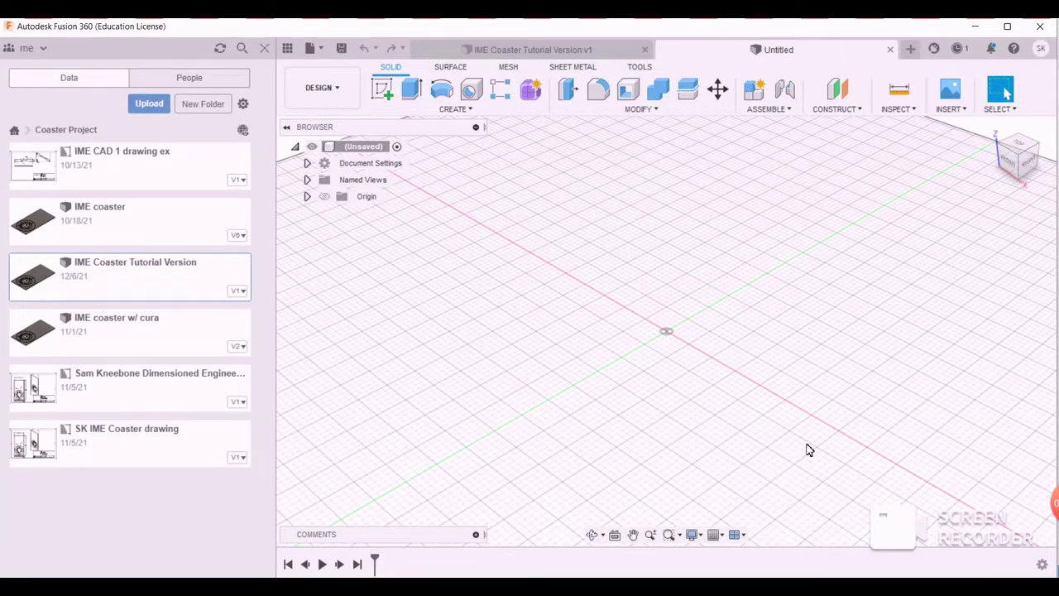
Switch to the 'IME Coaster Tutorial Version v1' document
left_click(560, 53)
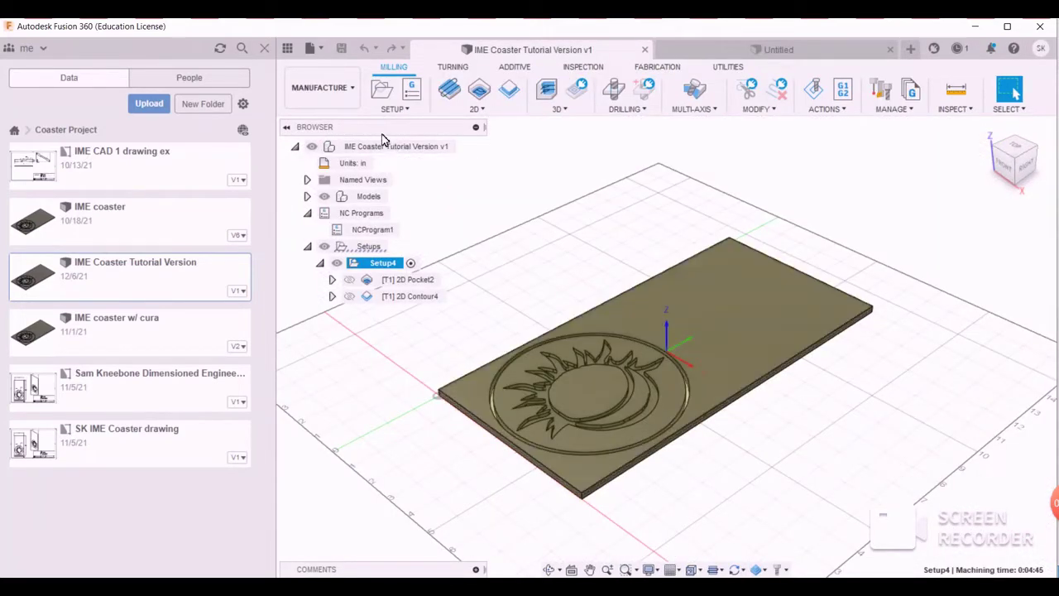
Switch to the Design workspace and start a 3D Print export from Tools > Make
left_click(322, 86)
left_click(308, 122)
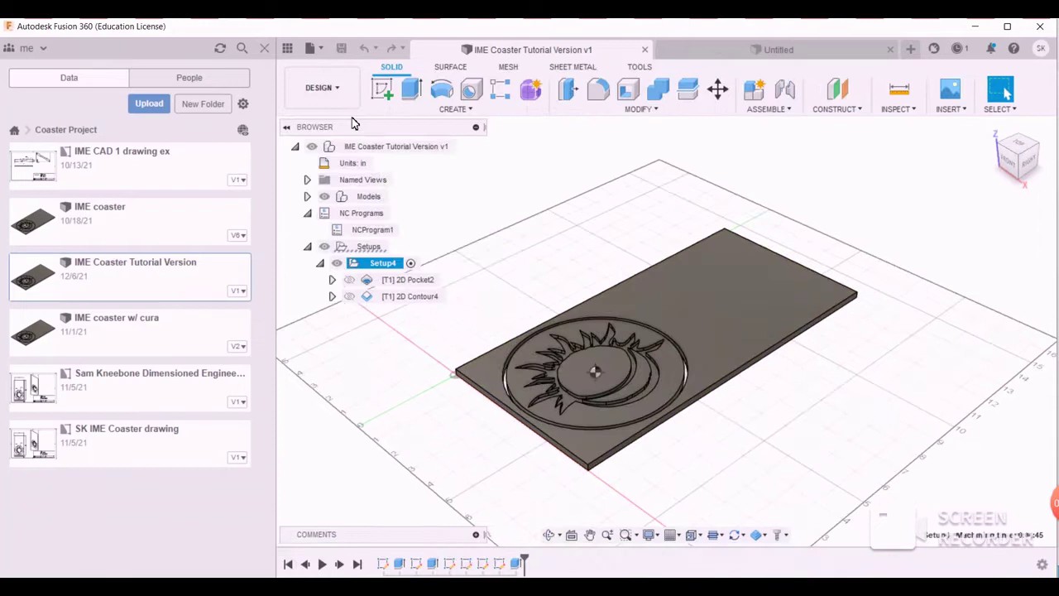
left_click(649, 72)
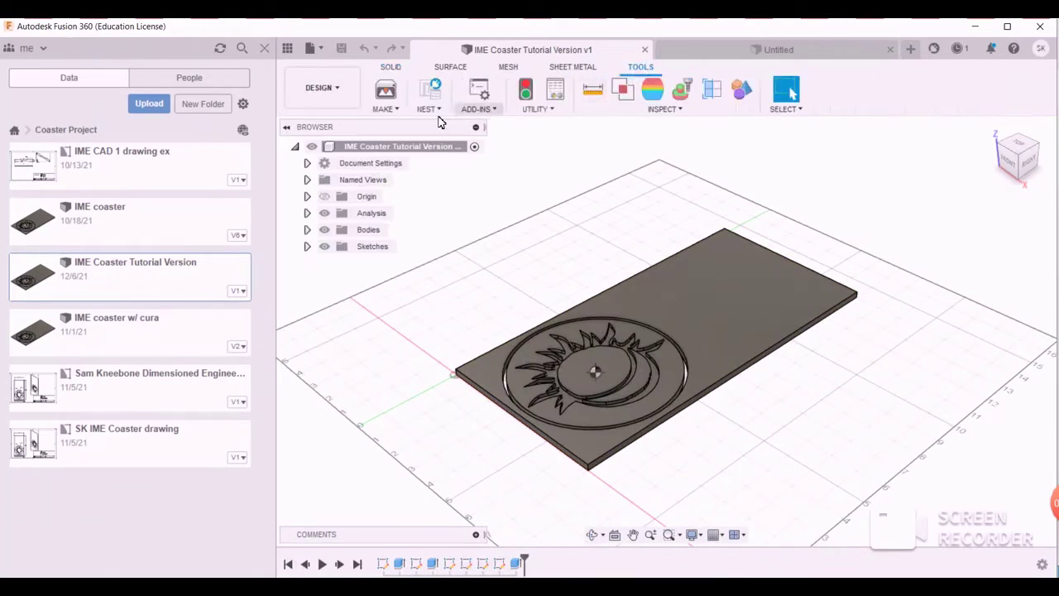
left_click(394, 110)
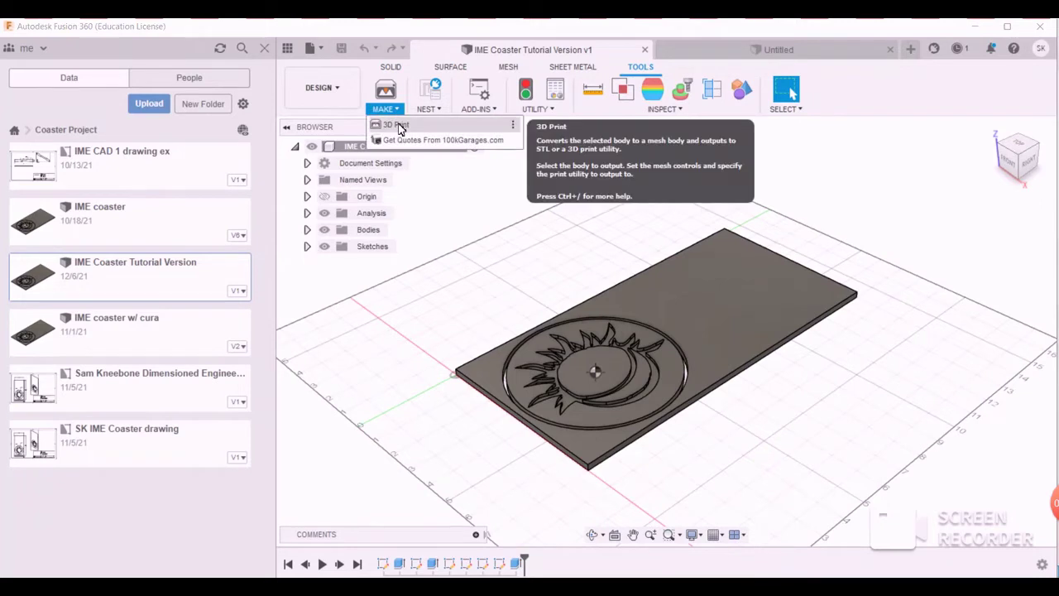
left_click(398, 125)
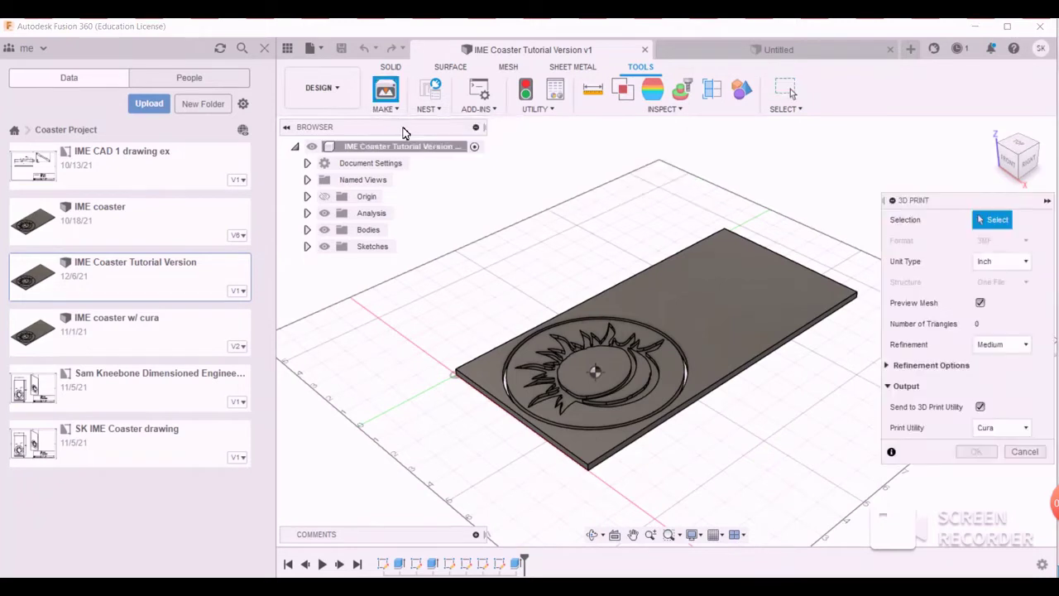
Export the coaster body to a file as STL (Binary) in Millimeter units instead of sending it to Cura
left_click(980, 408)
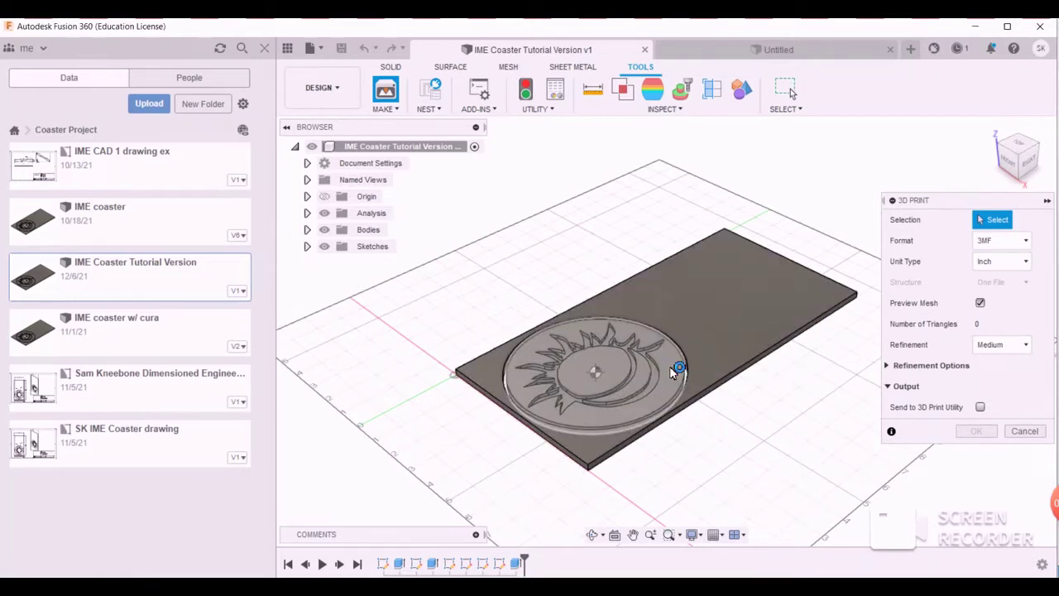
left_click(673, 369)
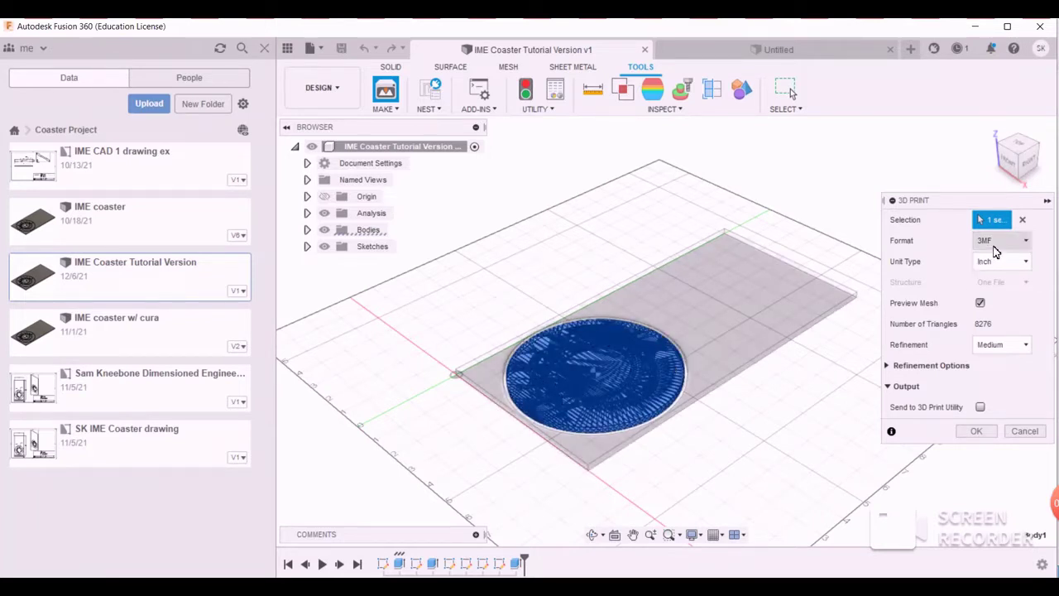
left_click(996, 248)
left_click(1005, 276)
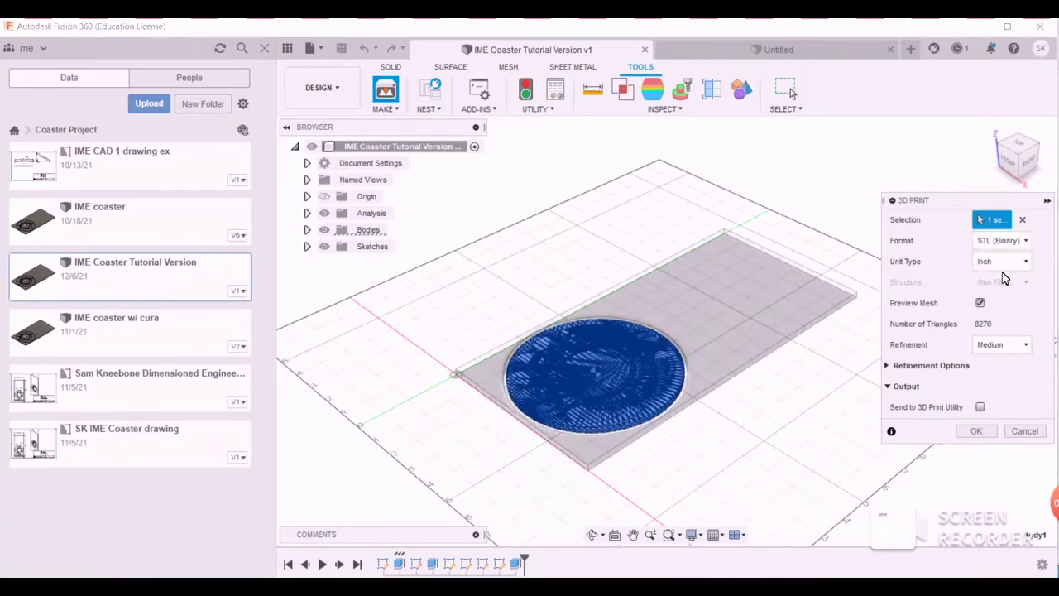
left_click(1003, 263)
left_click(1009, 293)
Confirm the export and save the STL as 'Coaster' in Downloads
left_click(982, 438)
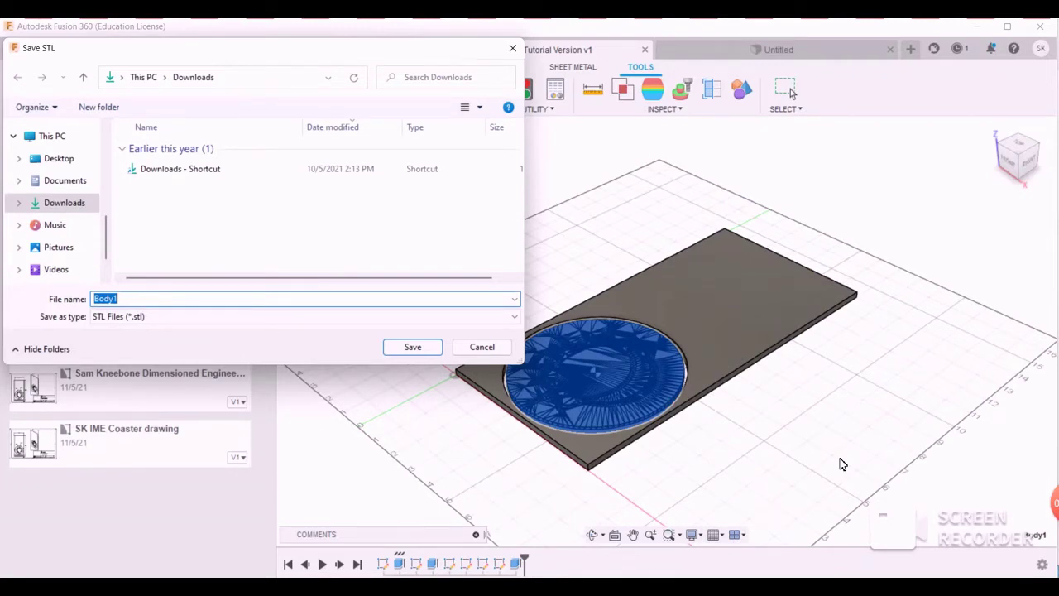
type("Coaster")
key("Return")
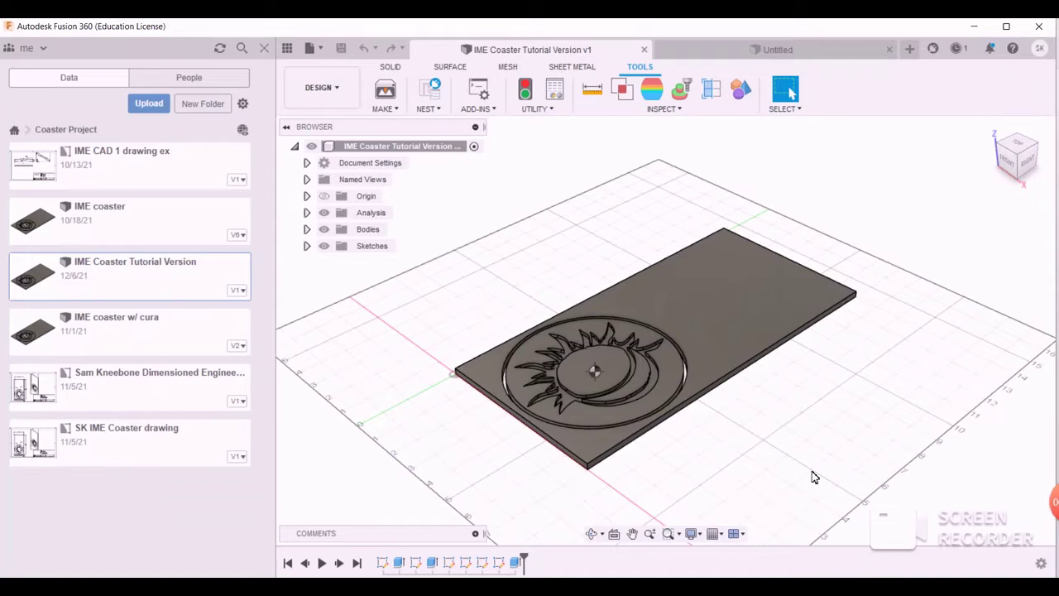
Bring up the Downloads folder window from File Explorer's taskbar preview
mouse_move(496, 586)
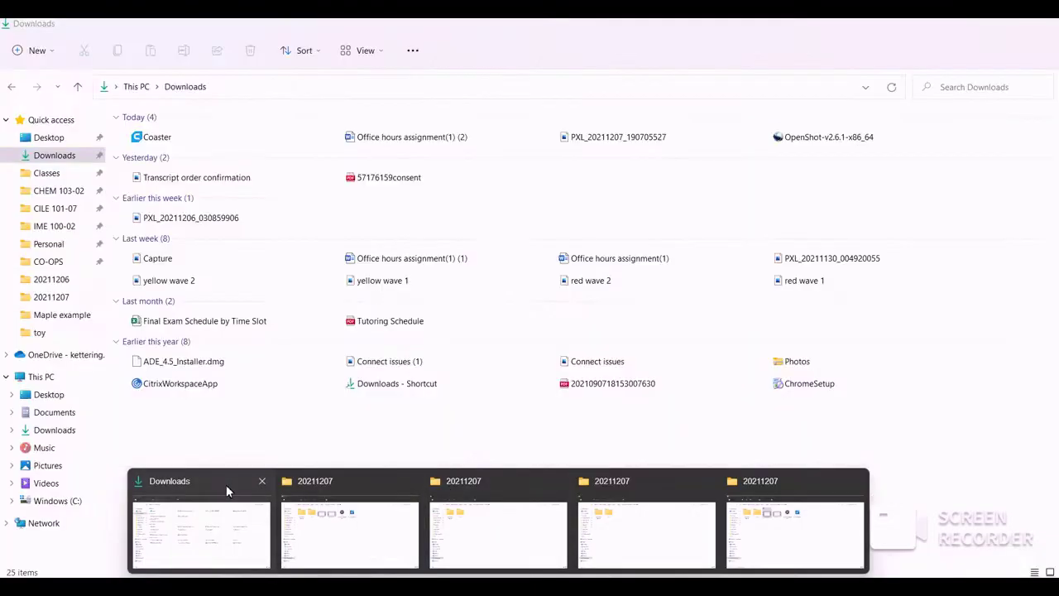
left_click(226, 485)
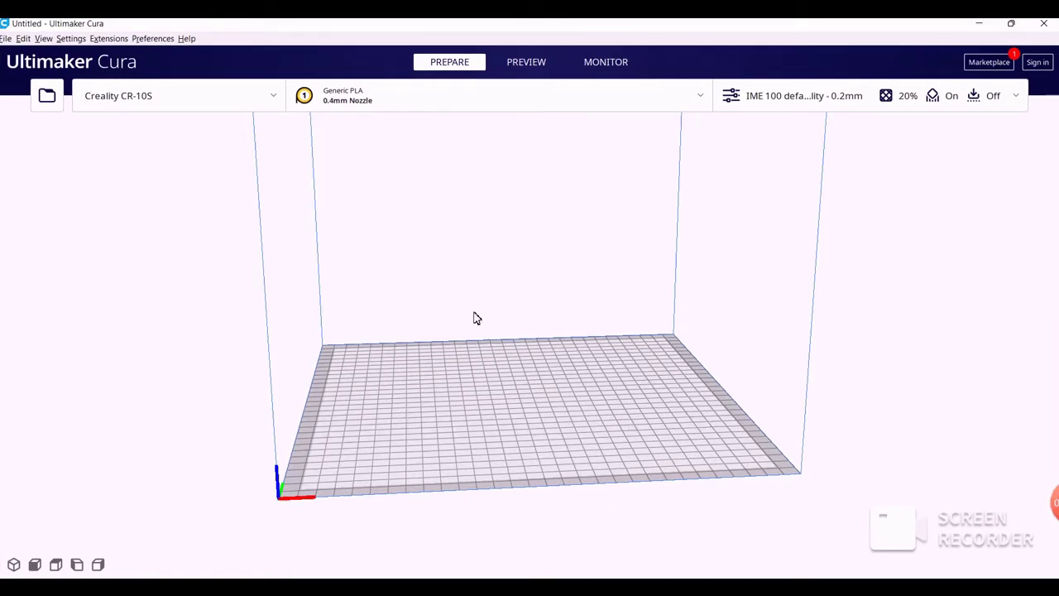
Add a non-networked Creality3D Creality CR-10S printer from the printer list
left_click(273, 104)
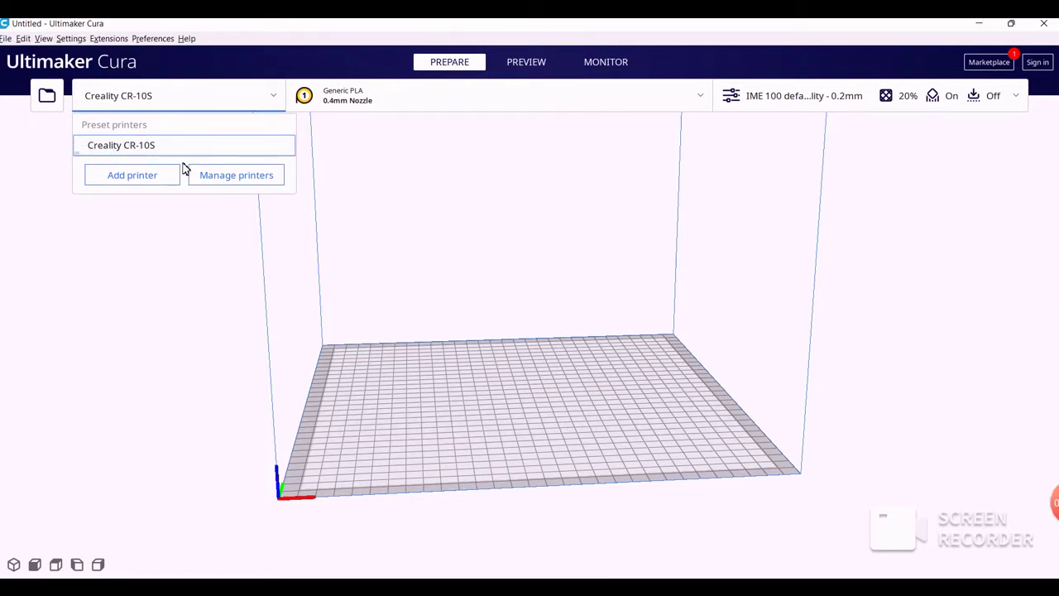
left_click(149, 186)
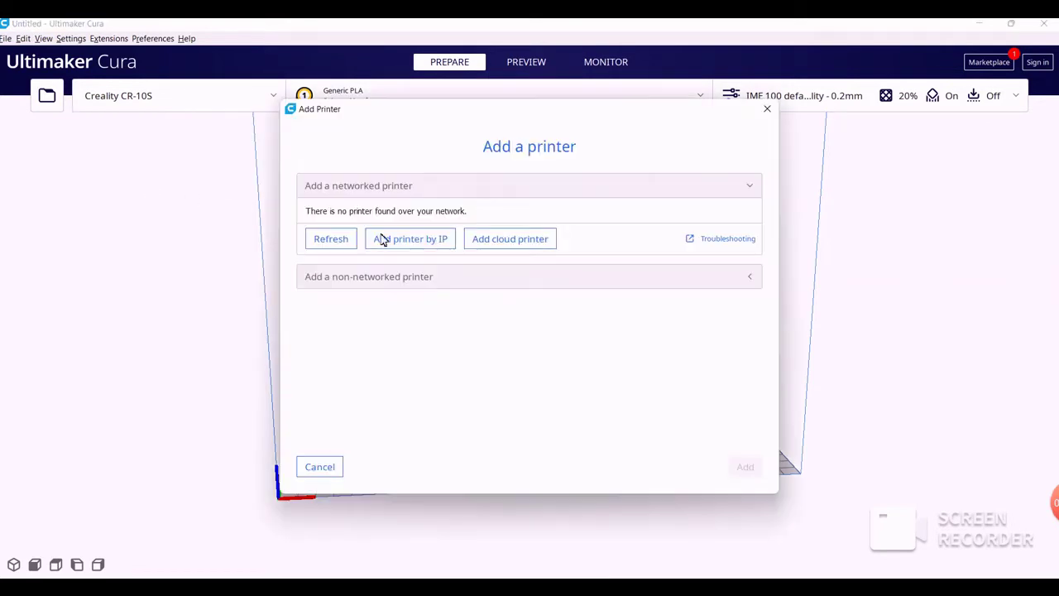
left_click(753, 279)
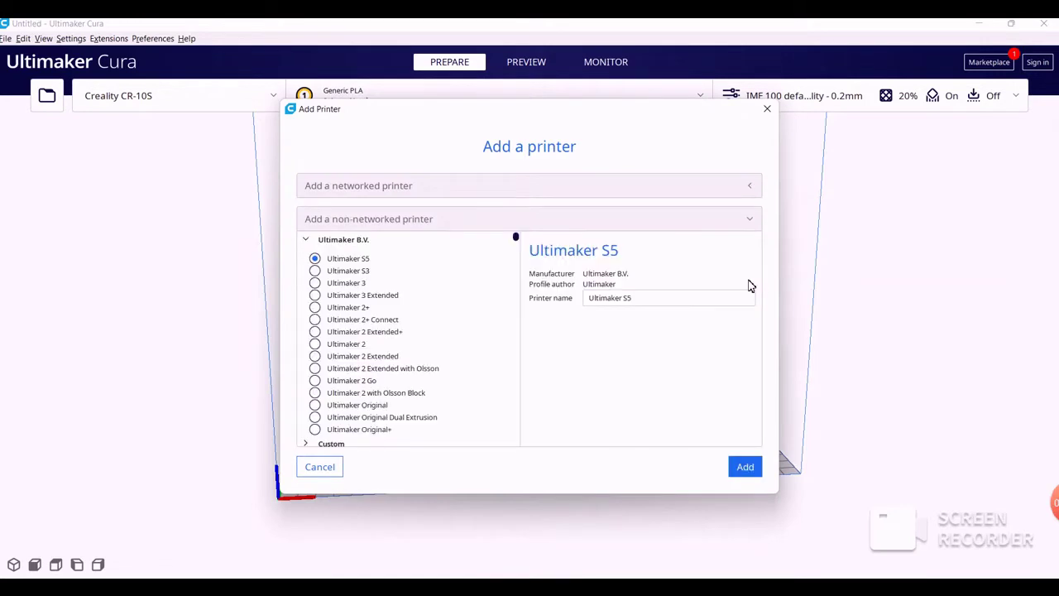
scroll(433, 389, "down", 2)
scroll(426, 383, "down", 10)
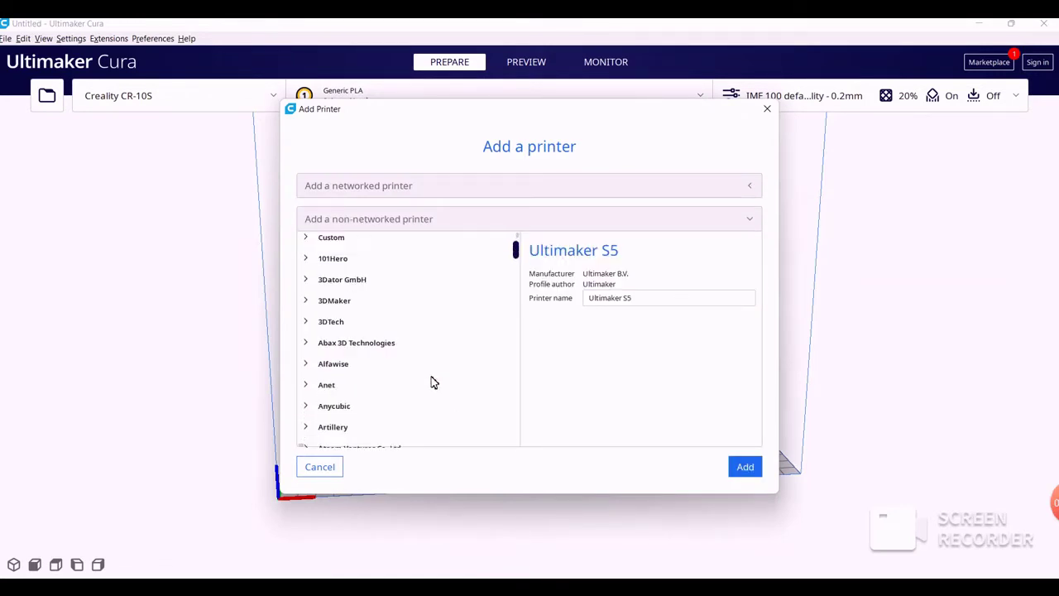
scroll(437, 386, "down", 4)
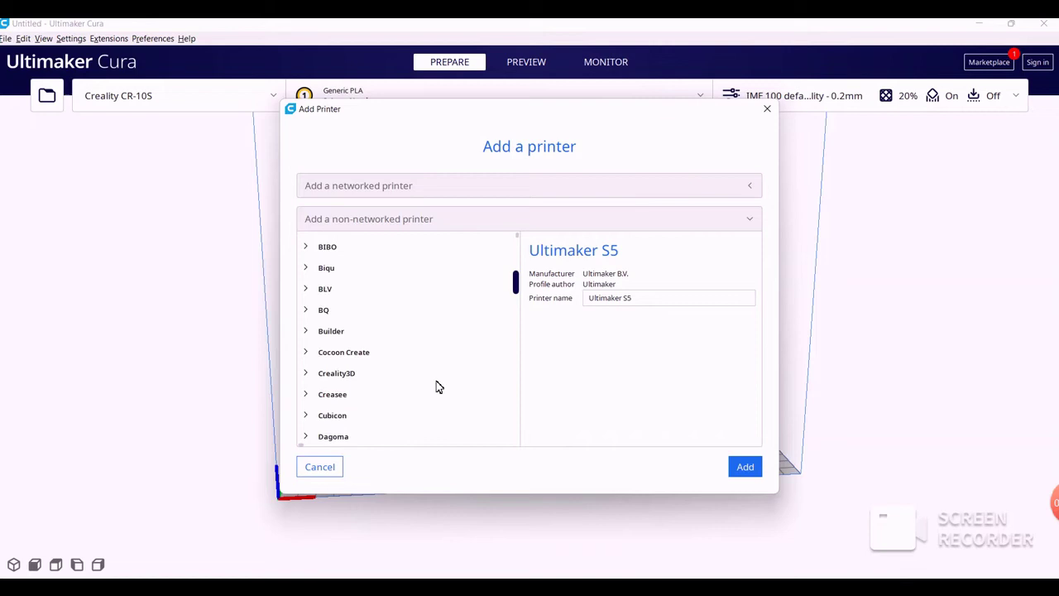
left_click(308, 371)
scroll(408, 385, "down", 2)
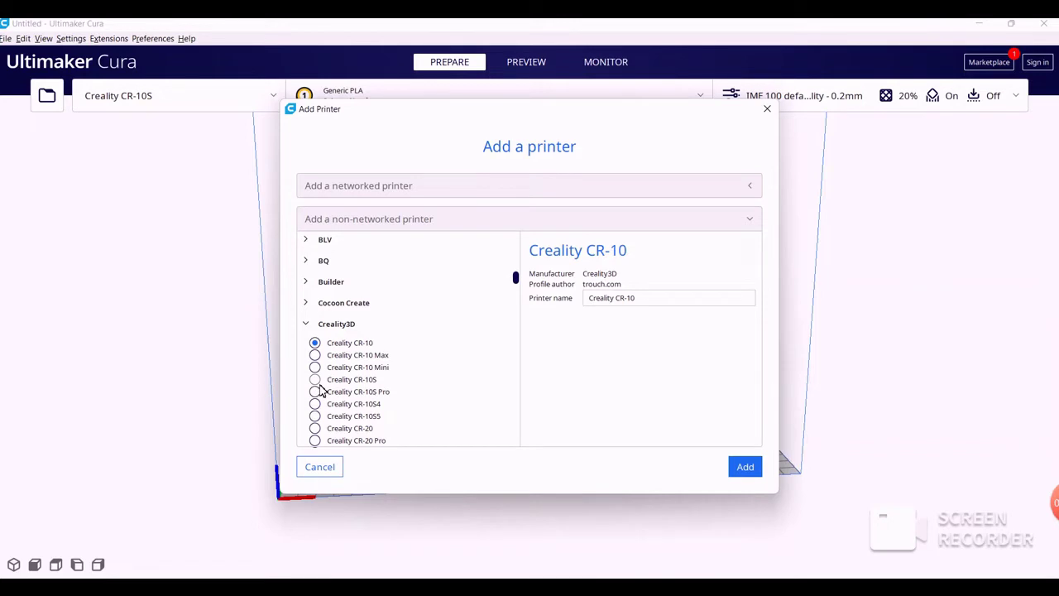
left_click(317, 380)
left_click(745, 467)
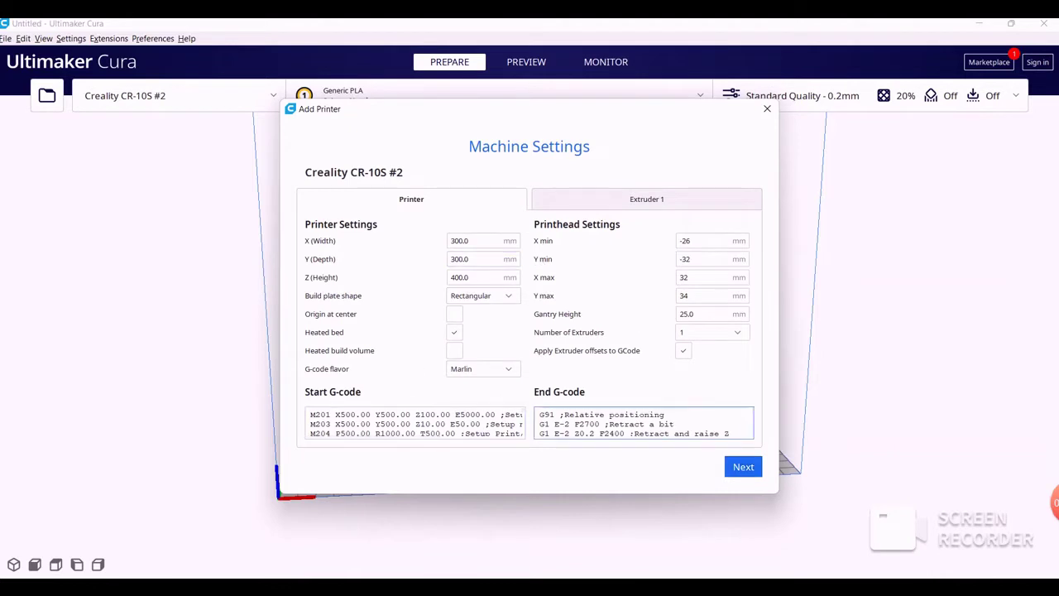
Accept the default machine settings, reselect the original Creality CR-10S, and open print settings
left_click(751, 469)
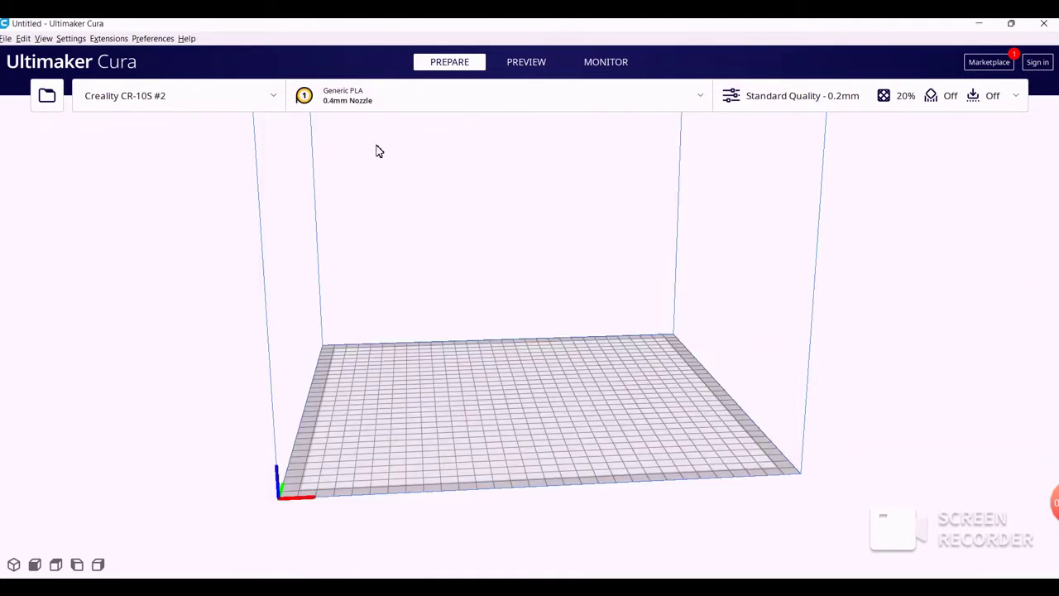
left_click(238, 108)
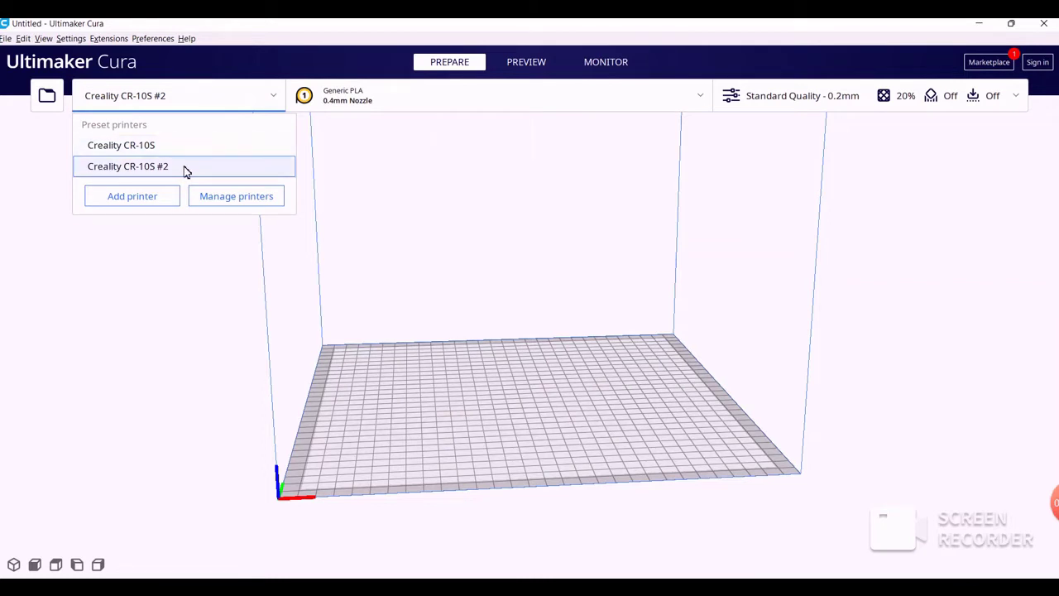
left_click(178, 154)
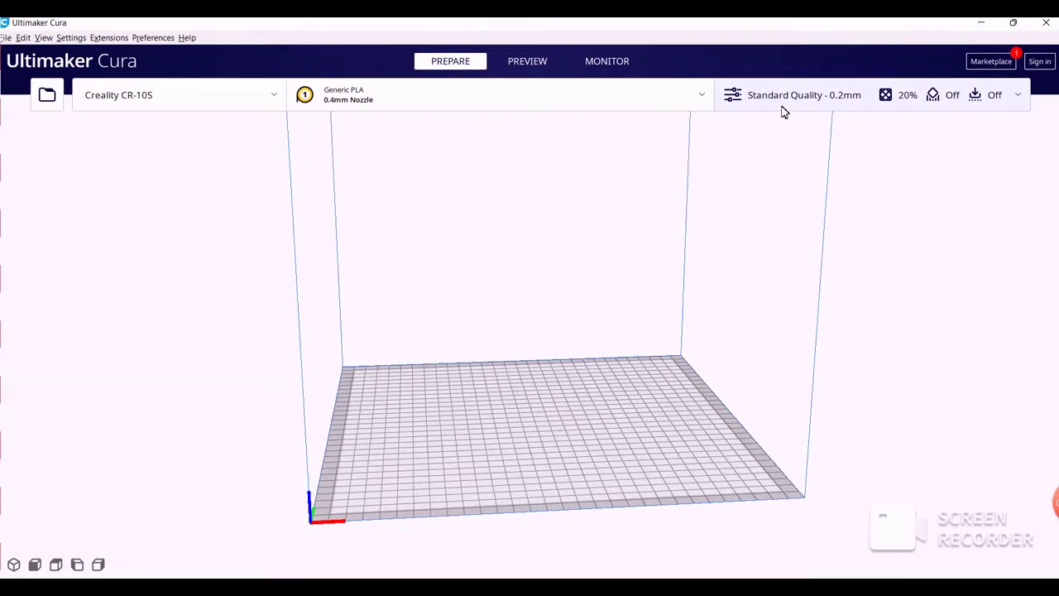
left_click(1019, 96)
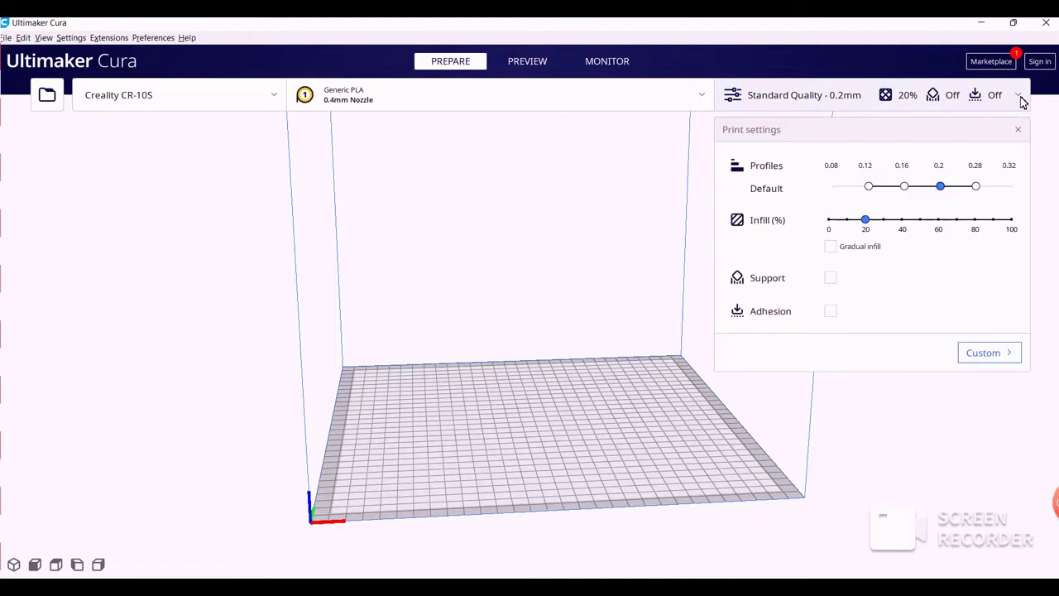
In Custom settings, enter 1.2 mm for Wall Thickness and for Top/Bottom Thickness
left_click(1004, 361)
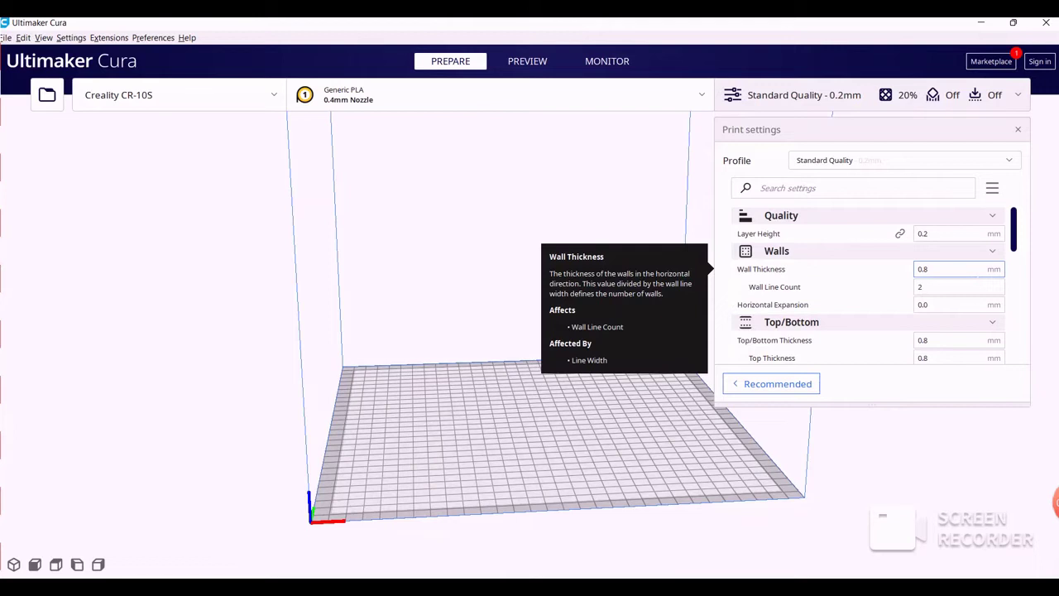
key("BackSpace")
key("BackSpace")
type("1")
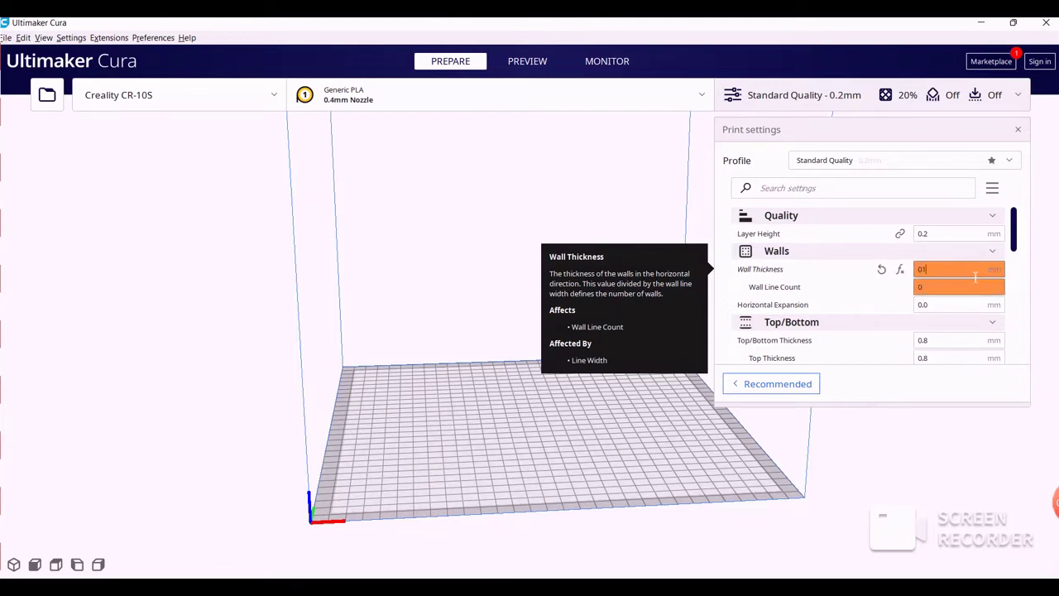
type("1.2")
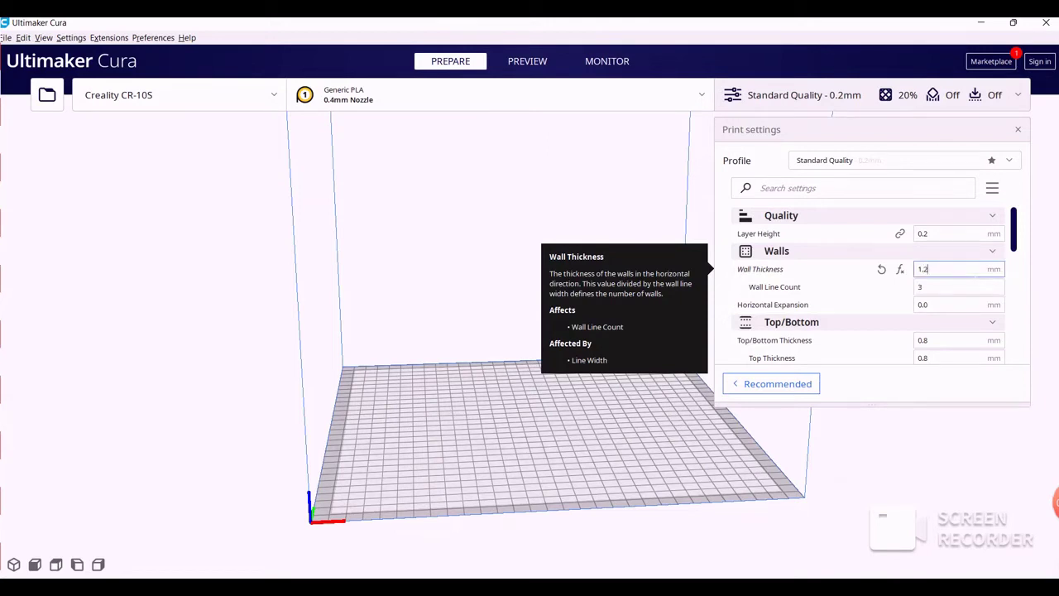
scroll(957, 289, "down", 1)
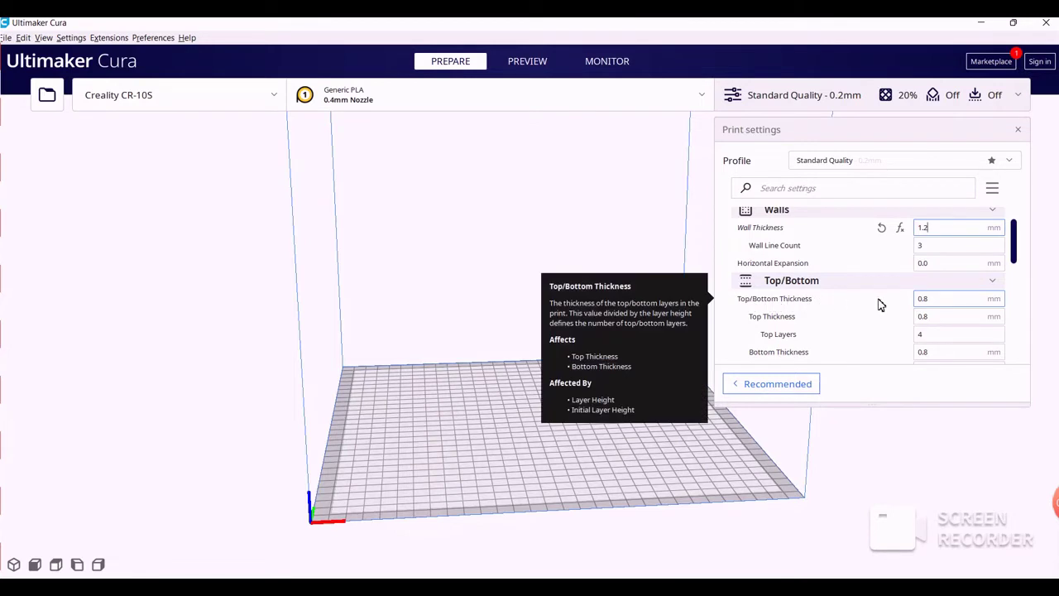
left_click(951, 299)
key("BackSpace")
key("BackSpace")
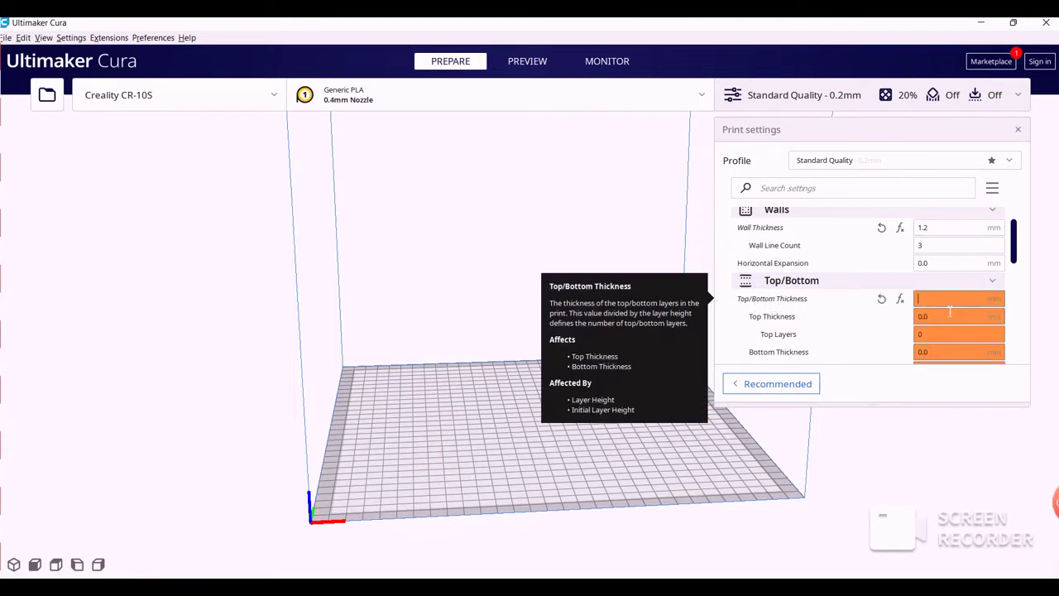
type("1.2")
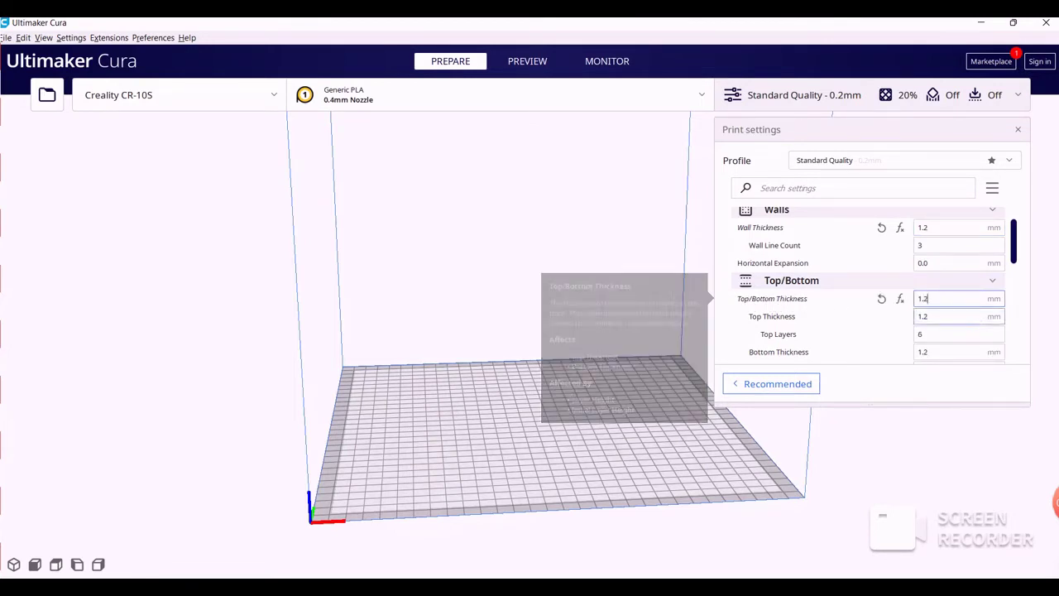
Set printing temperature to 210 °C and build plate temperature to 60 °C
scroll(870, 279, "down", 1)
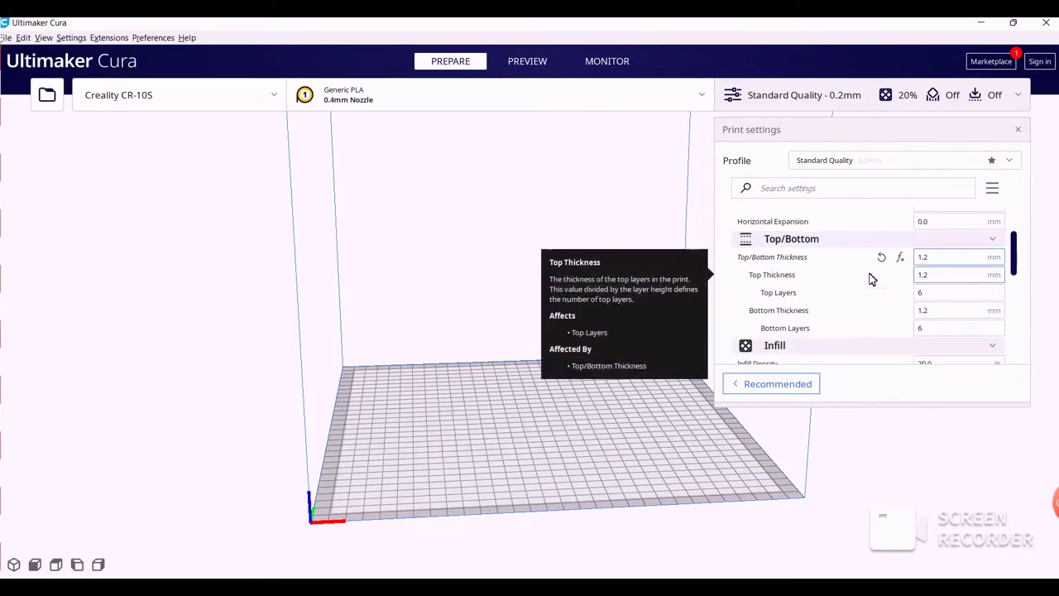
scroll(868, 278, "down", 3)
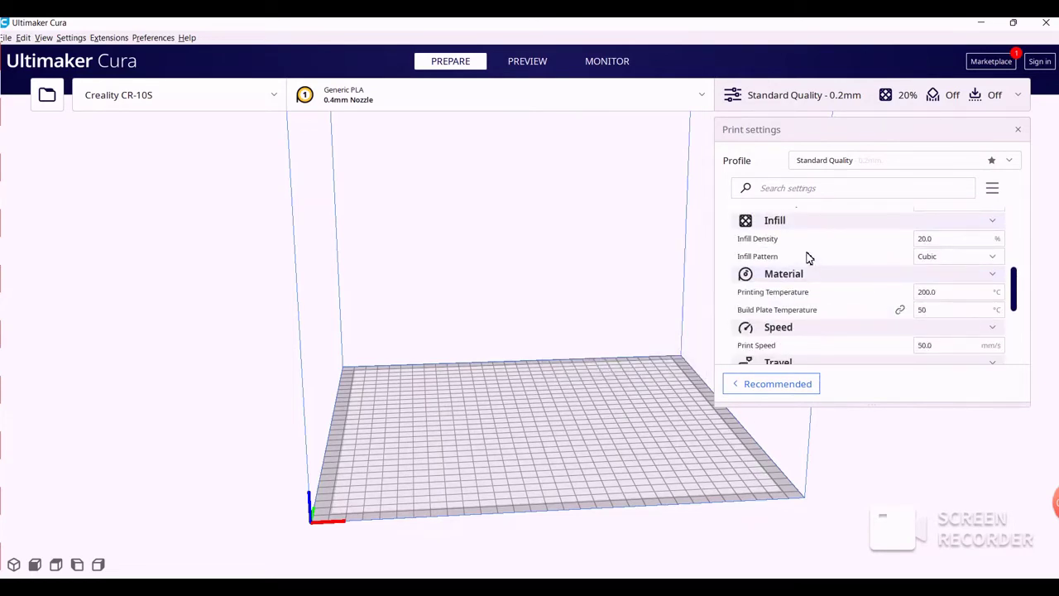
scroll(807, 269, "down", 1)
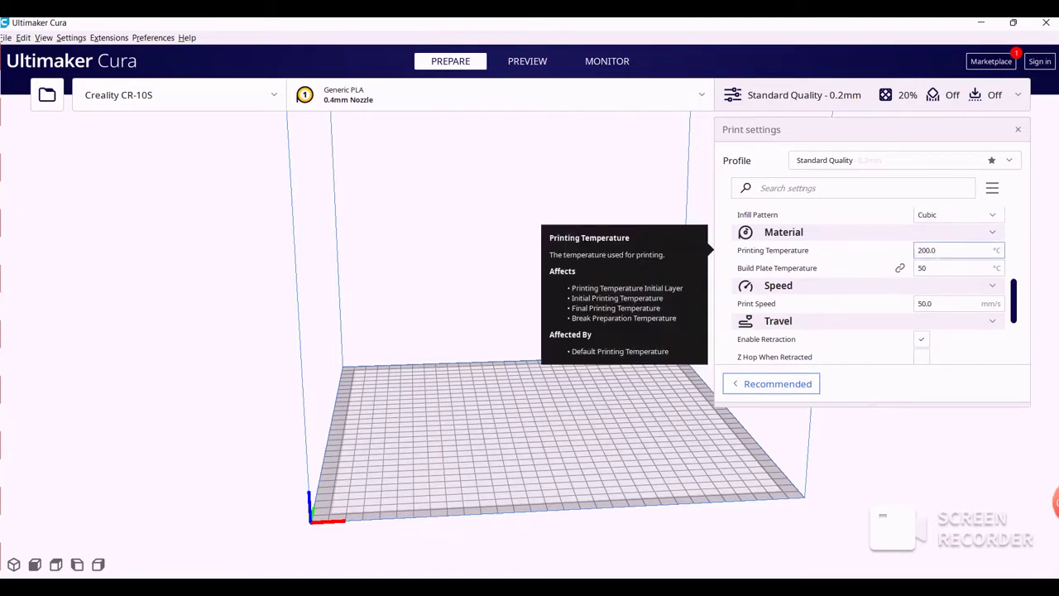
type("1")
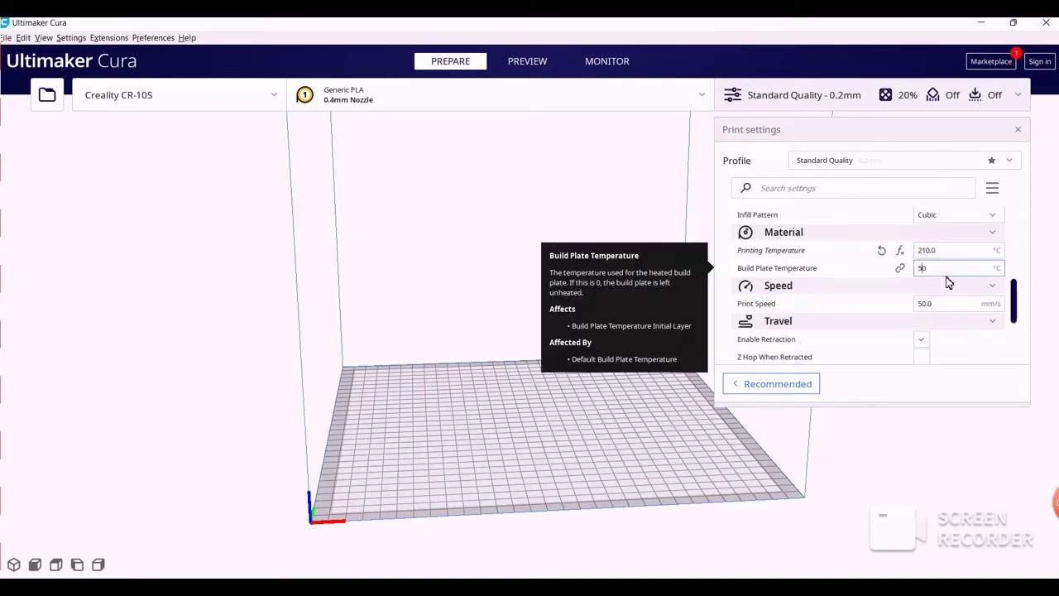
key("BackSpace")
type("6")
Set print speed to 80 mm/s and open the Speed category's visibility options
scroll(849, 268, "down", 1)
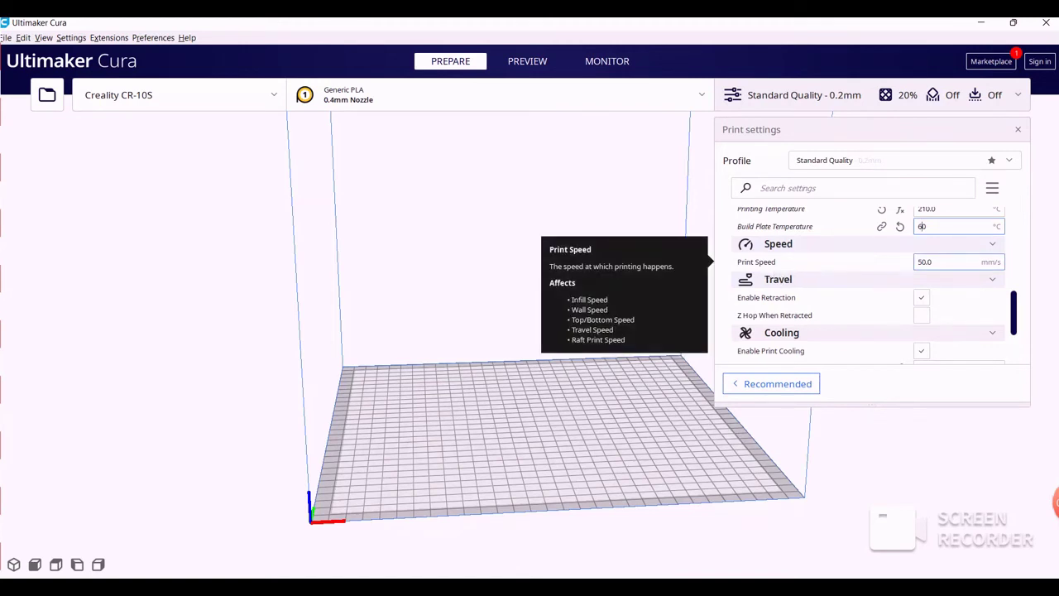
left_click(920, 261)
key("BackSpace")
type("6")
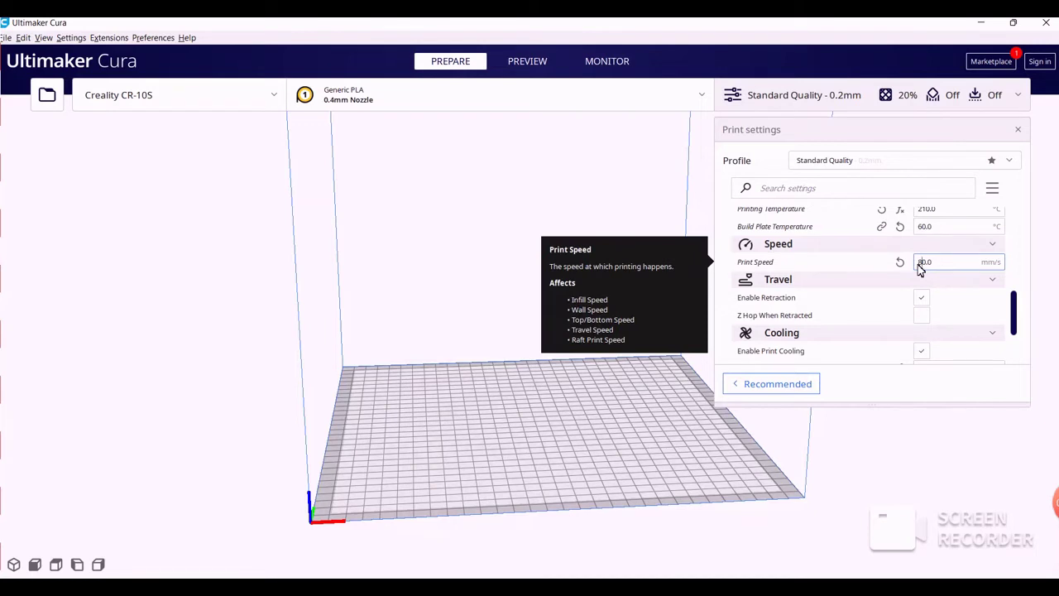
left_click(976, 248)
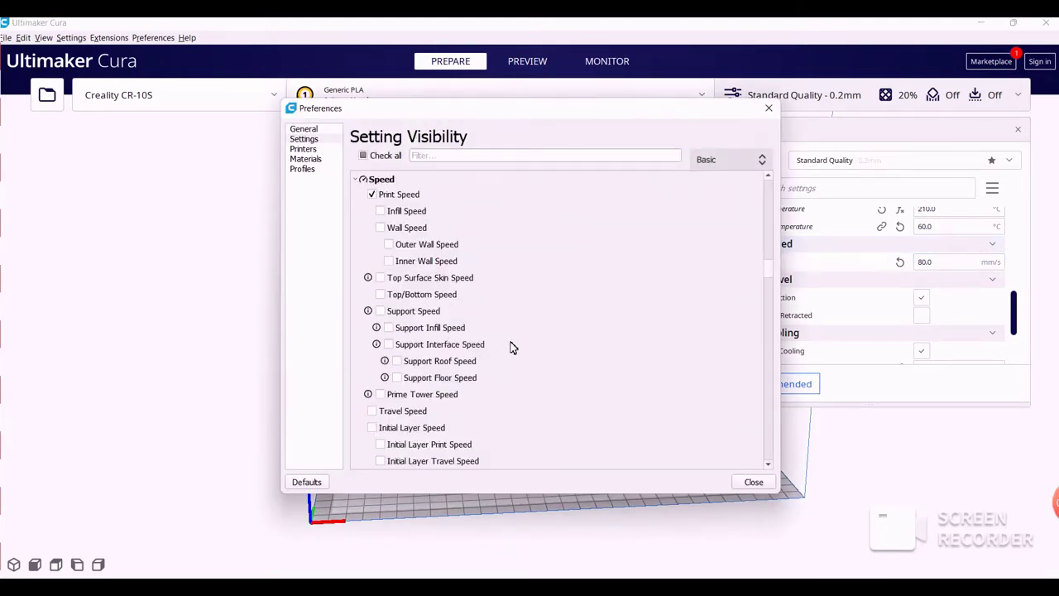
Tick Initial Layer Speed in Setting Visibility and close the preferences
scroll(522, 348, "down", 1)
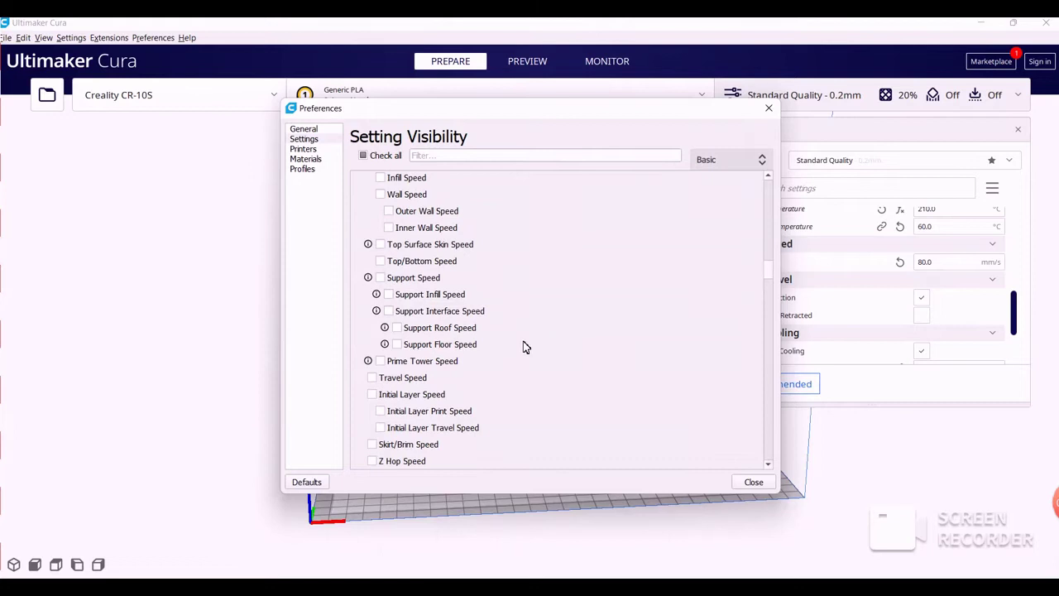
scroll(523, 348, "down", 1)
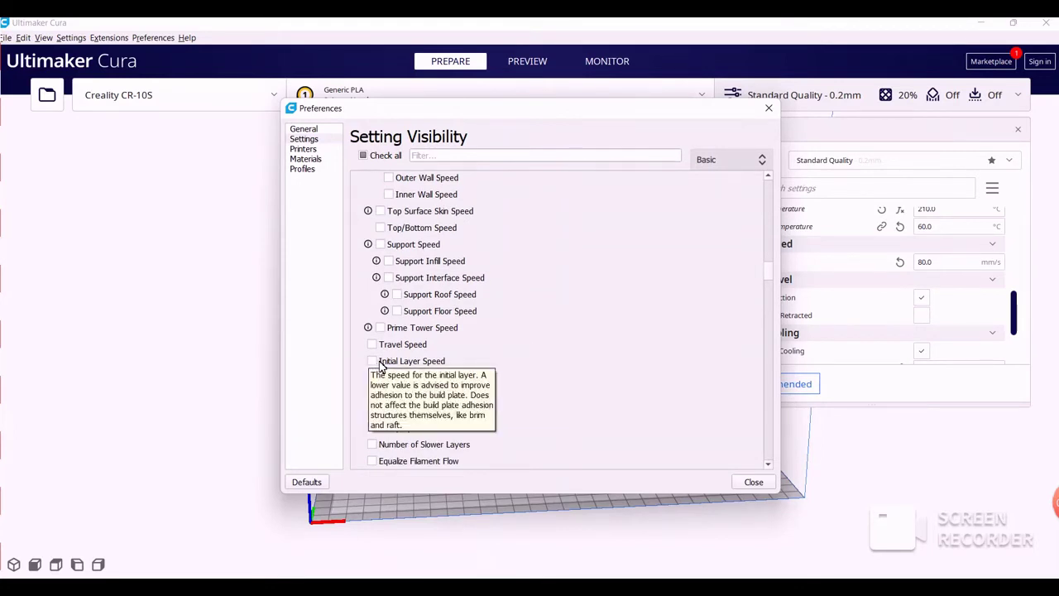
left_click(379, 364)
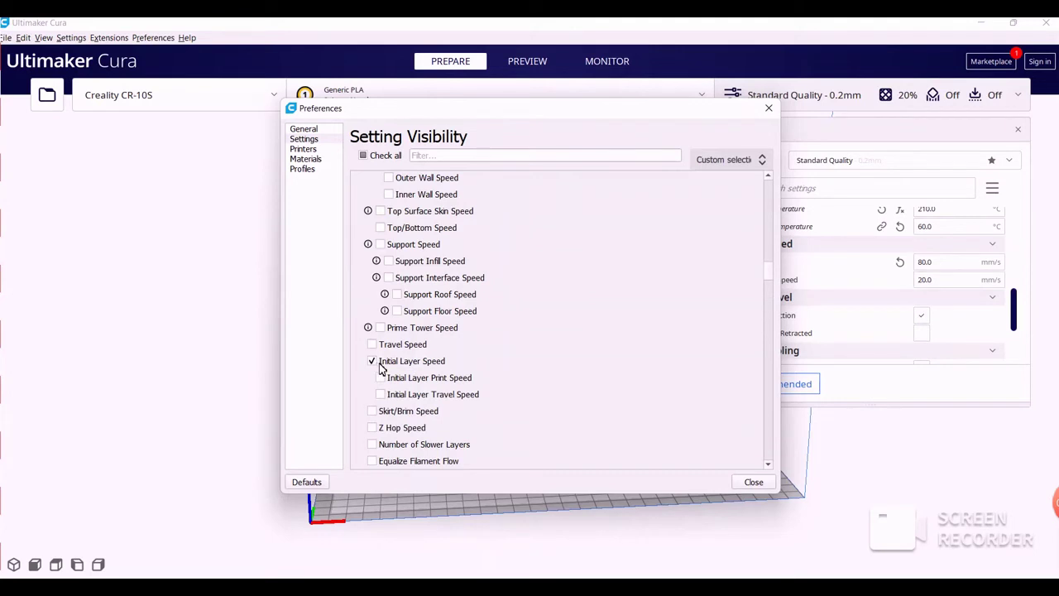
left_click(768, 109)
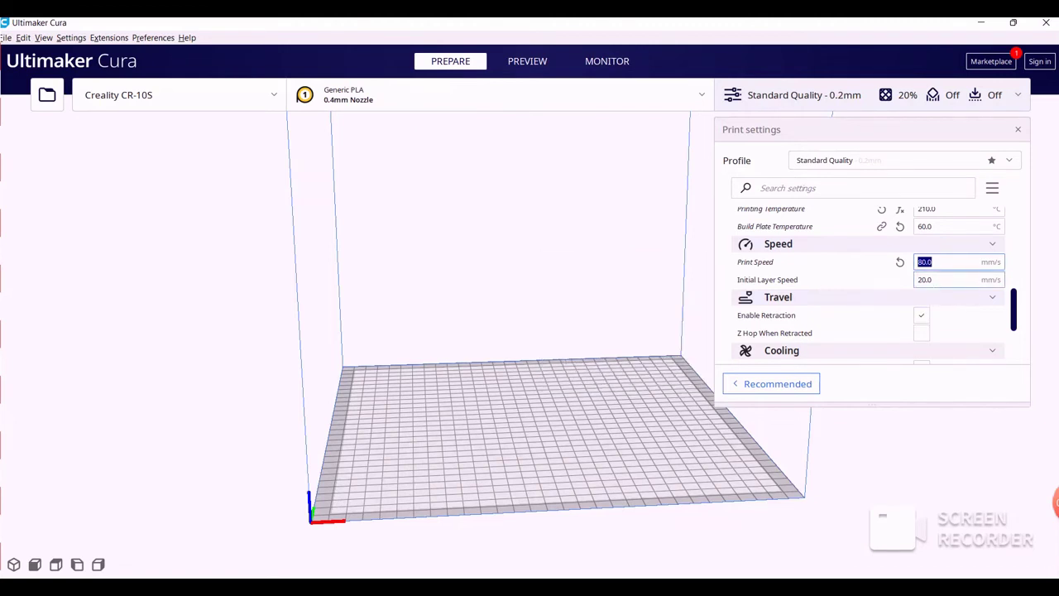
Lower Initial Layer Speed from 20 to 10 mm/s
left_click(923, 280)
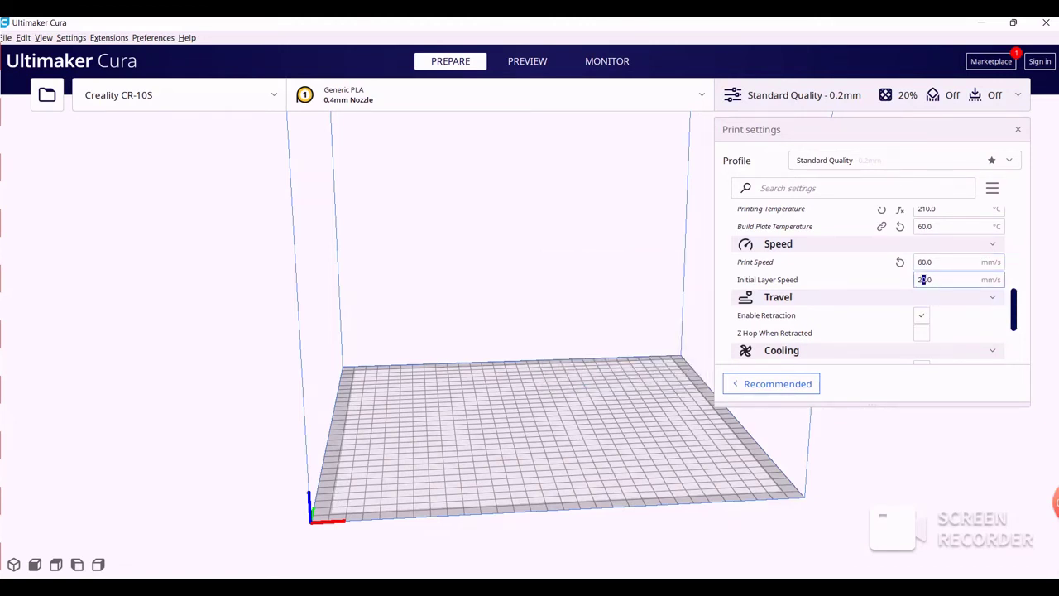
key("BackSpace")
type("1")
key("ctrl+a")
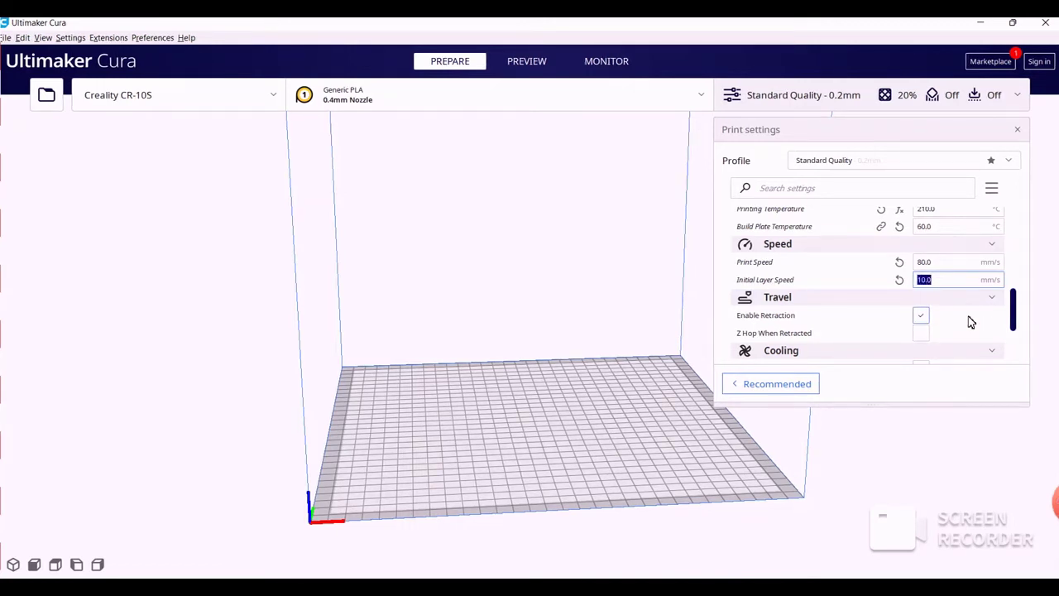
Create the custom profile 'IME 100 default (tutorial)' from the current settings and overrides
left_click(1011, 162)
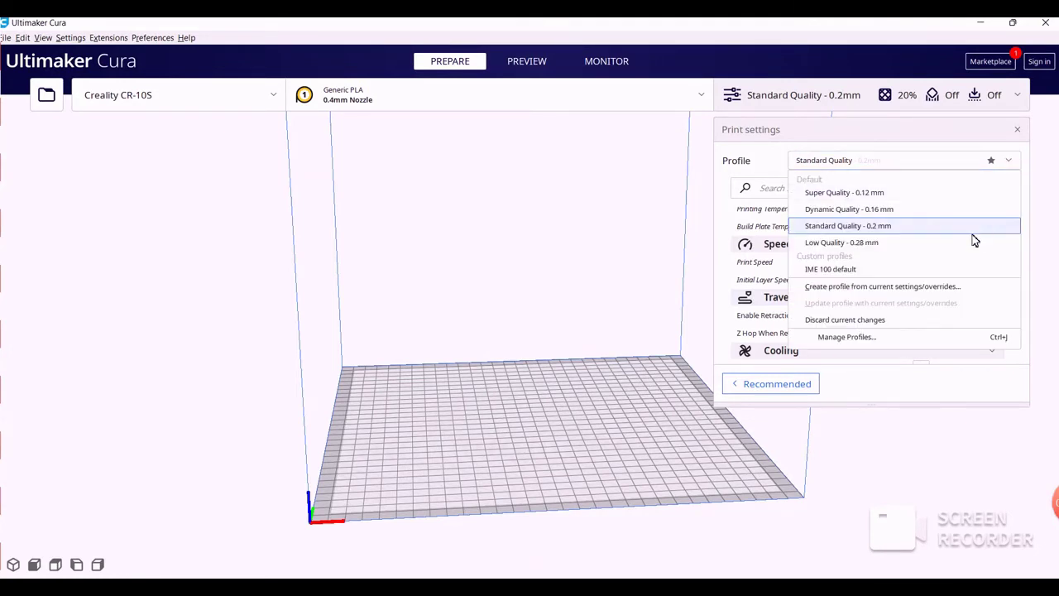
left_click(908, 298)
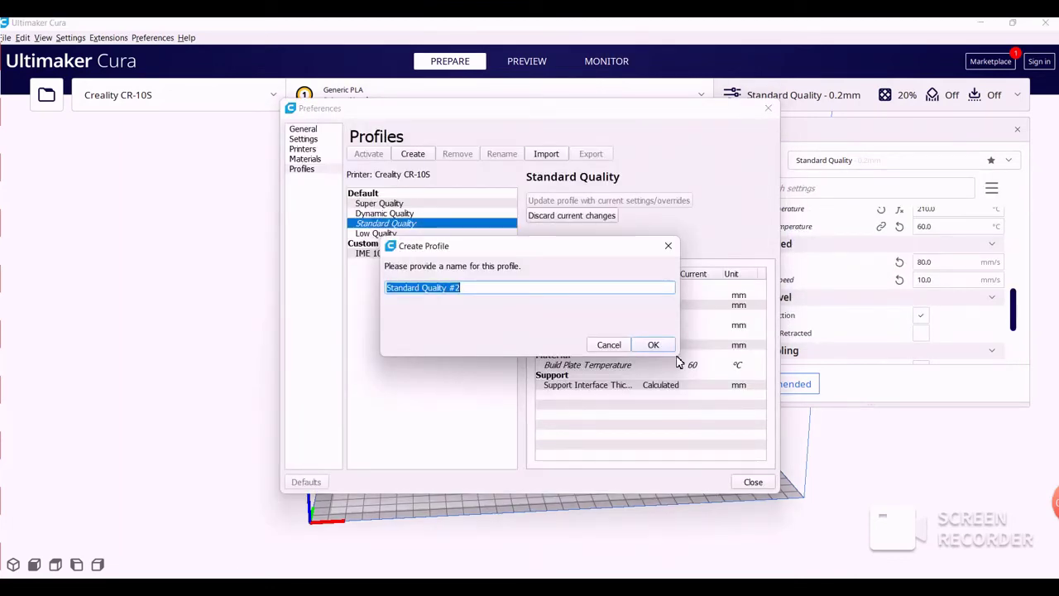
type("I")
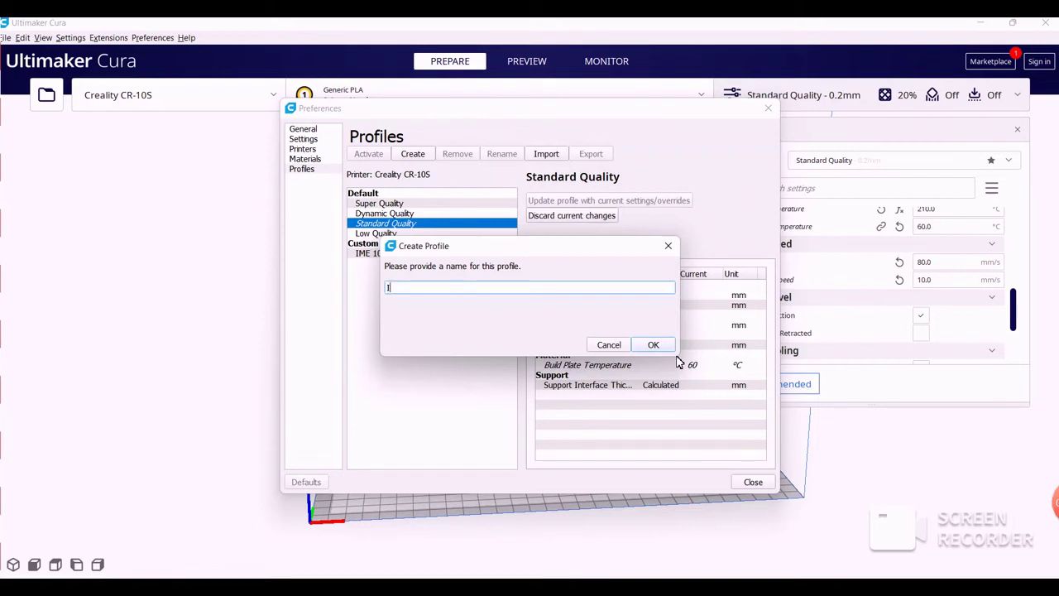
type("ME 100 default (tut")
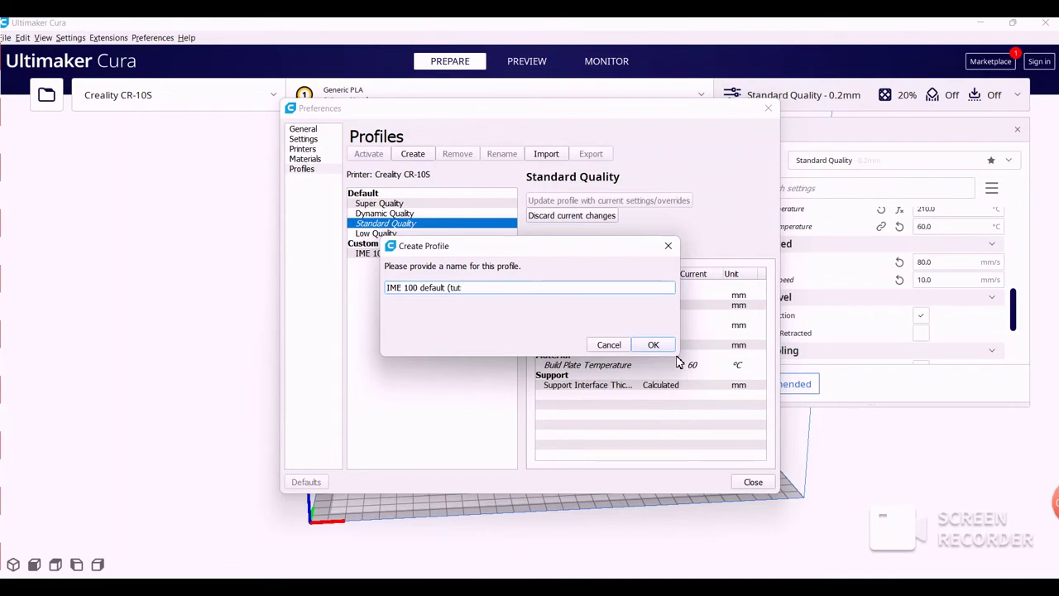
type(")")
left_click(662, 347)
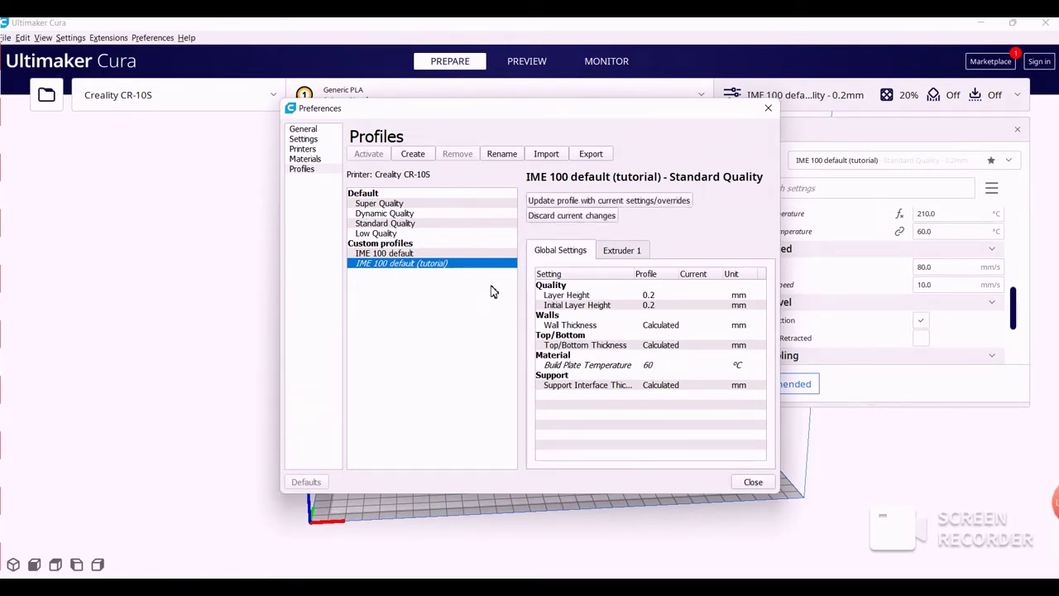
Check Generate Support in the Support category, then collapse the category
left_click(769, 109)
scroll(861, 277, "down", 3)
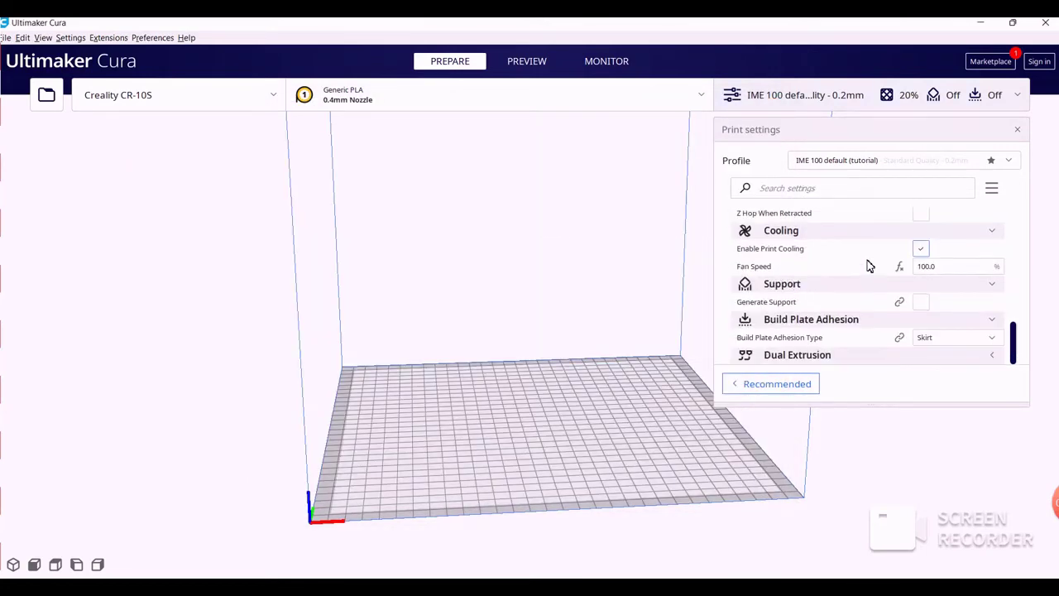
left_click(922, 302)
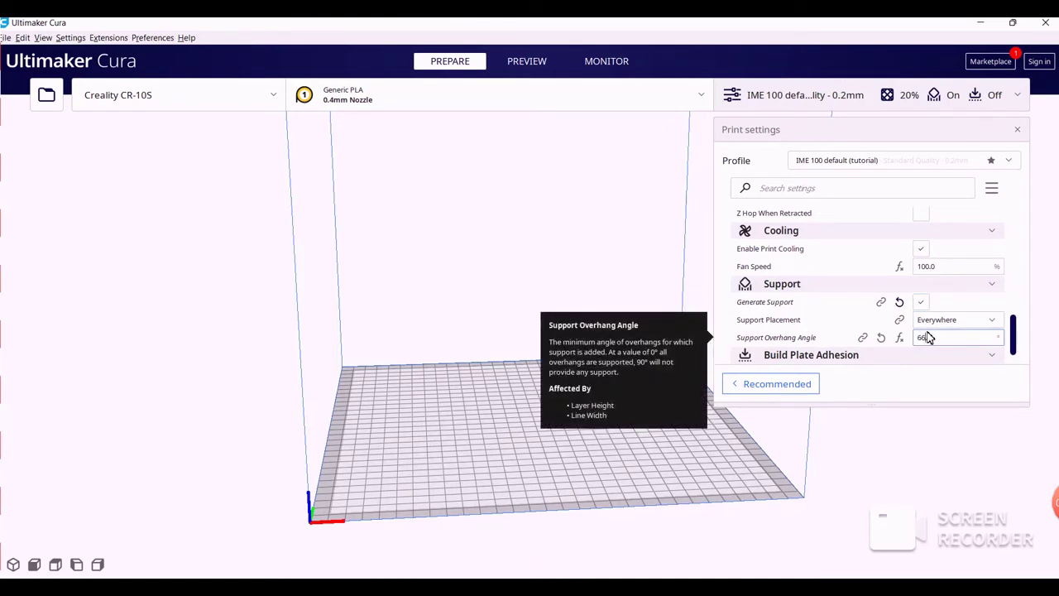
left_click(914, 283)
right_click_drag(662, 504, 788, 521)
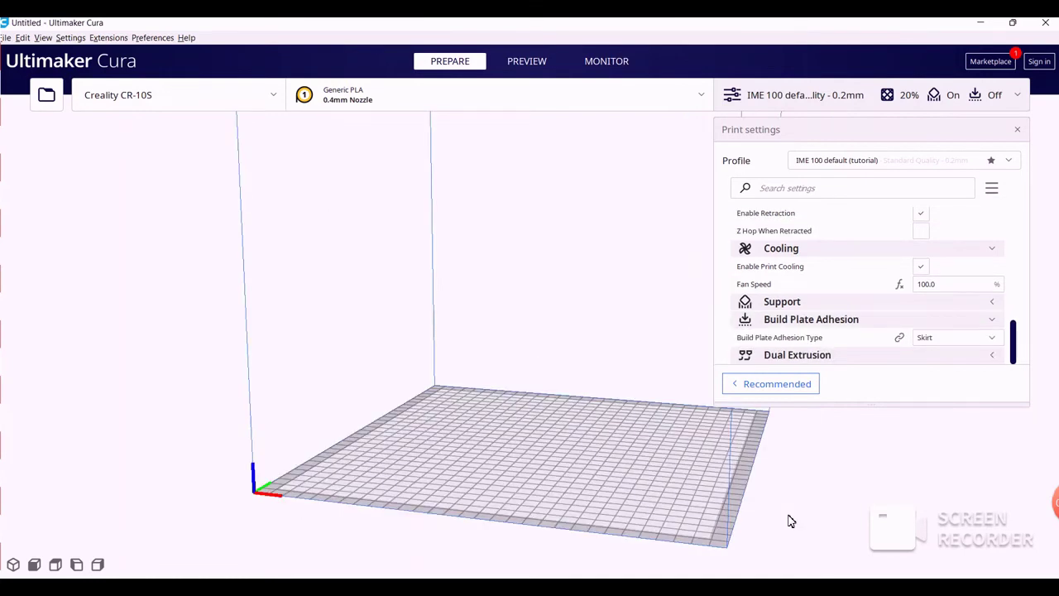
Load Coaster from Downloads onto the CR-10S plate and view it from above
left_click(53, 101)
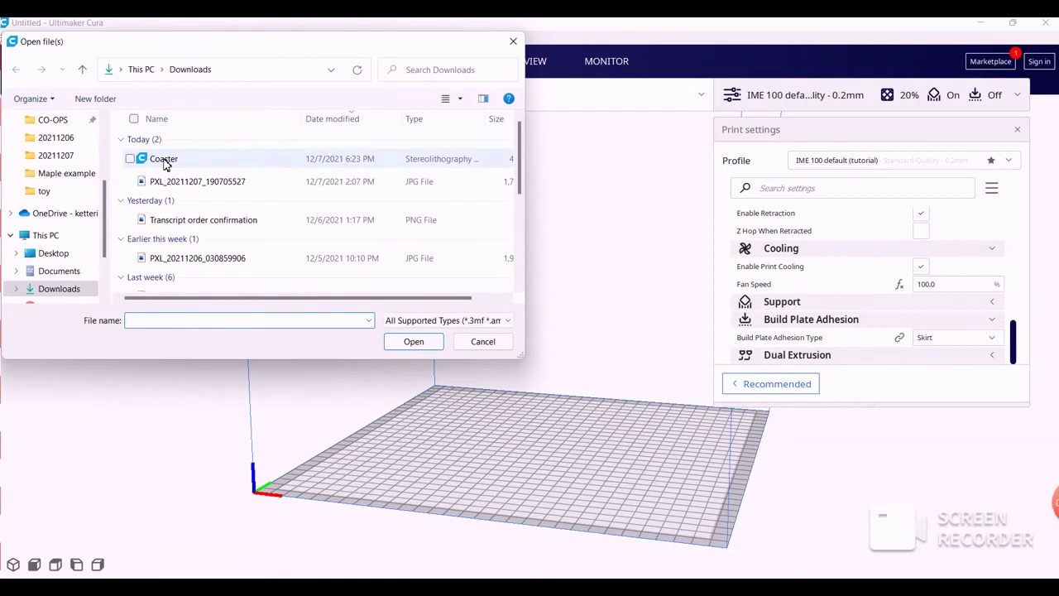
double_click(163, 159)
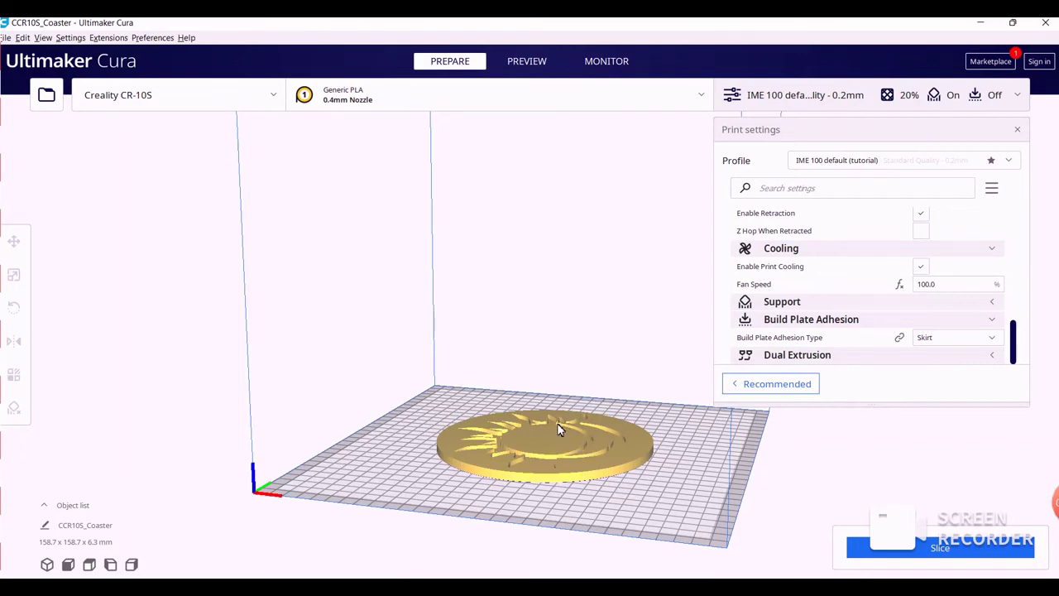
right_click_drag(558, 423, 629, 539)
right_click_drag(592, 470, 578, 446)
scroll(581, 444, "up", 5)
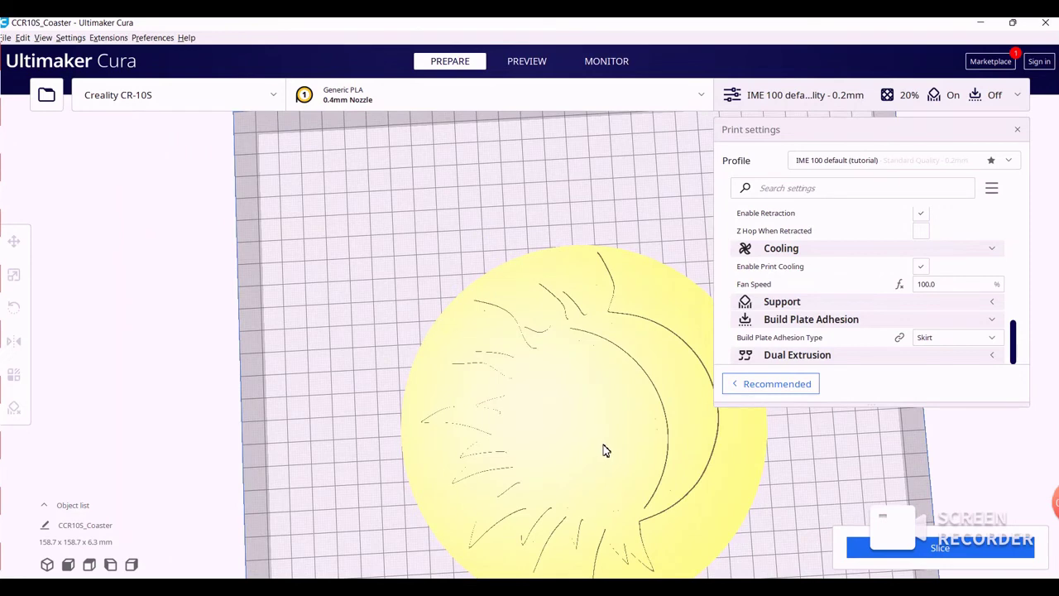
scroll(599, 451, "down", 5)
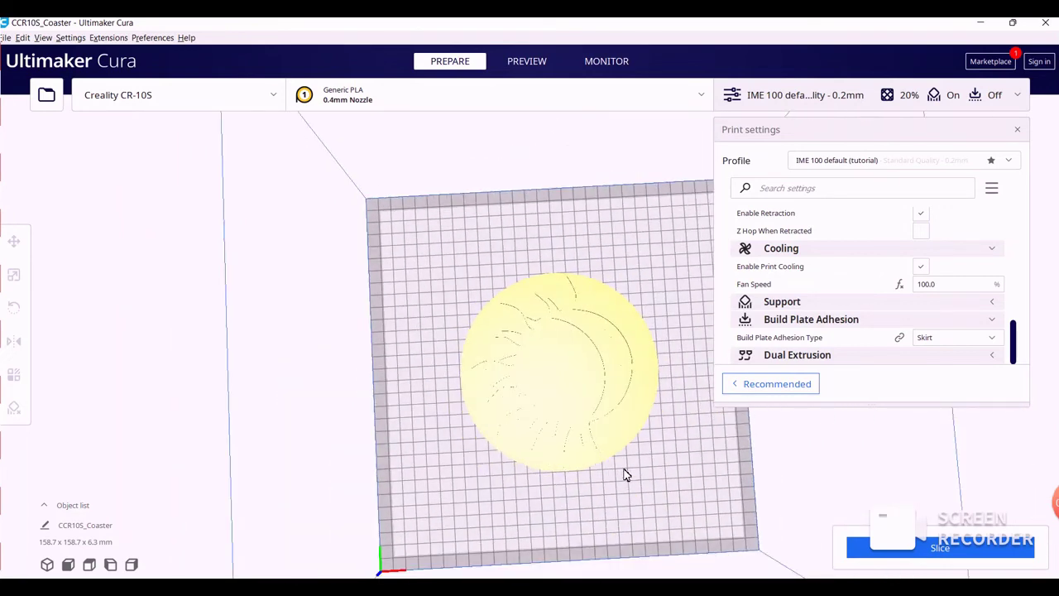
scroll(616, 443, "up", 1)
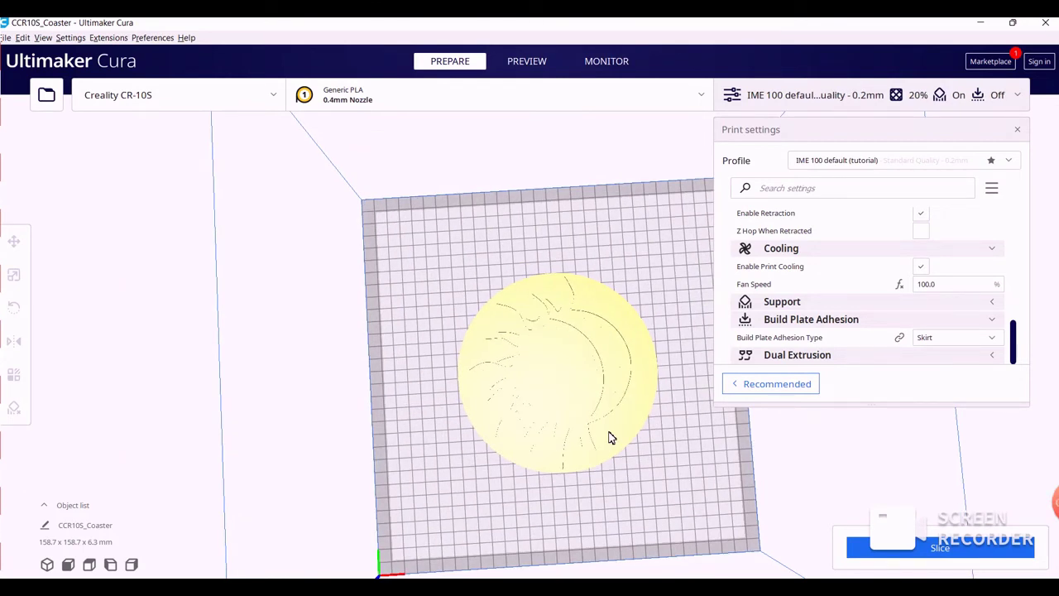
Slice the coaster (8 h 18 min estimate) and play through its layer-by-layer preview simulation
left_click(941, 548)
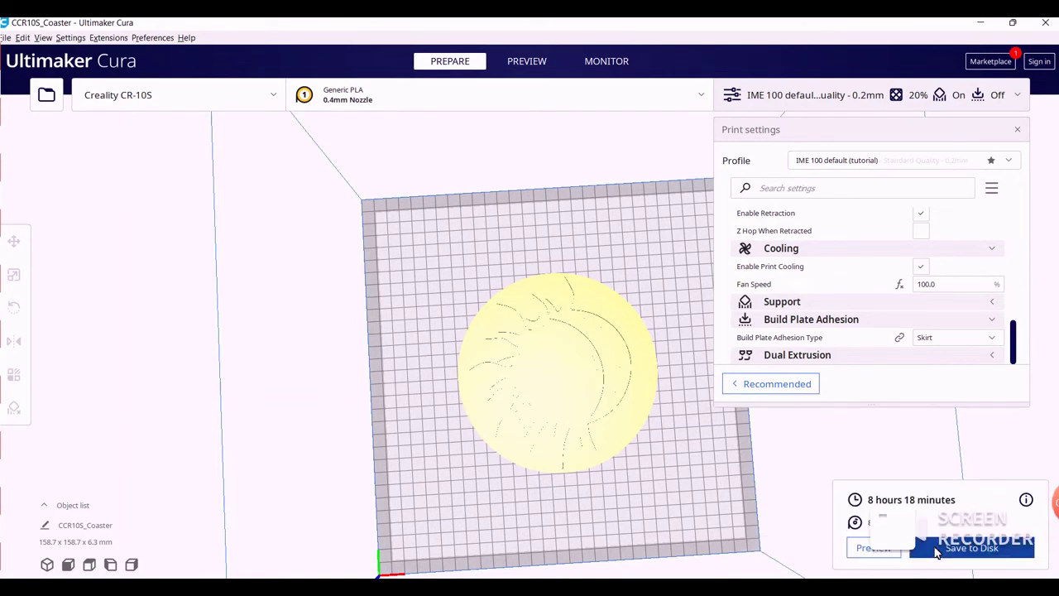
left_click(893, 552)
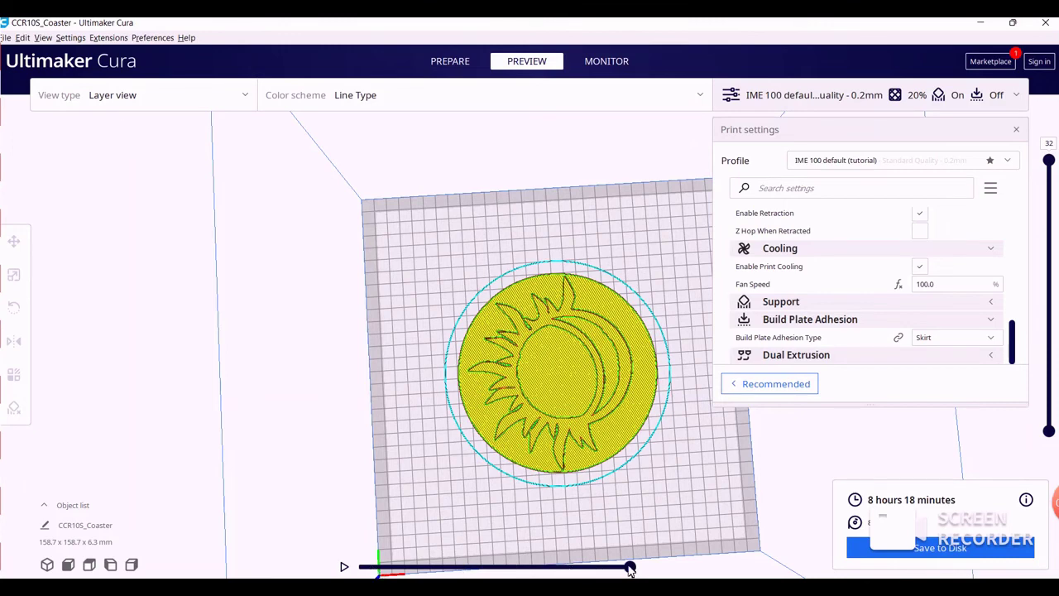
left_click_drag(630, 569, 359, 568)
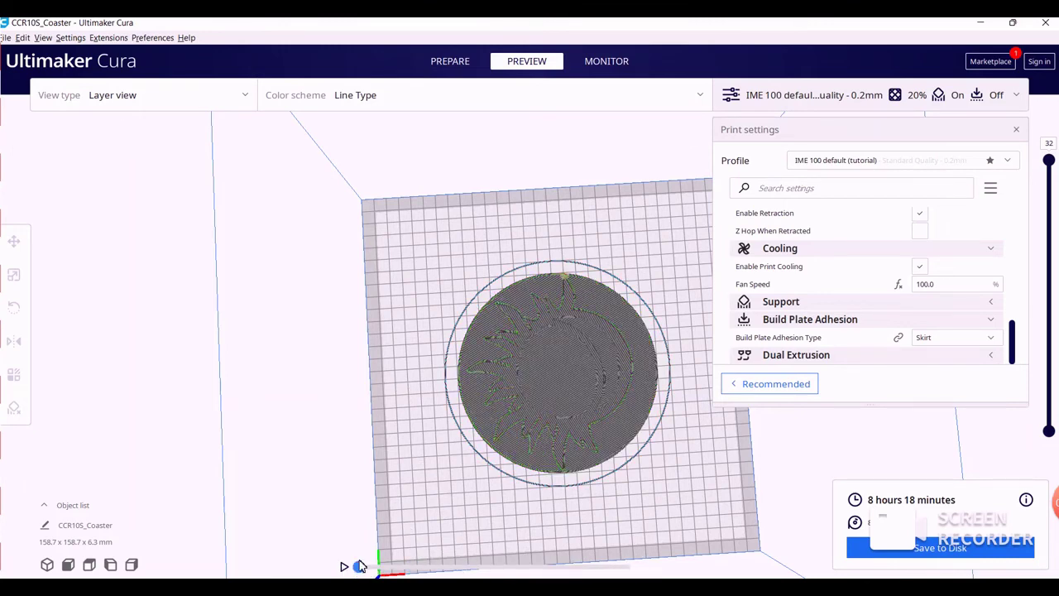
left_click(345, 567)
scroll(553, 387, "up", 3)
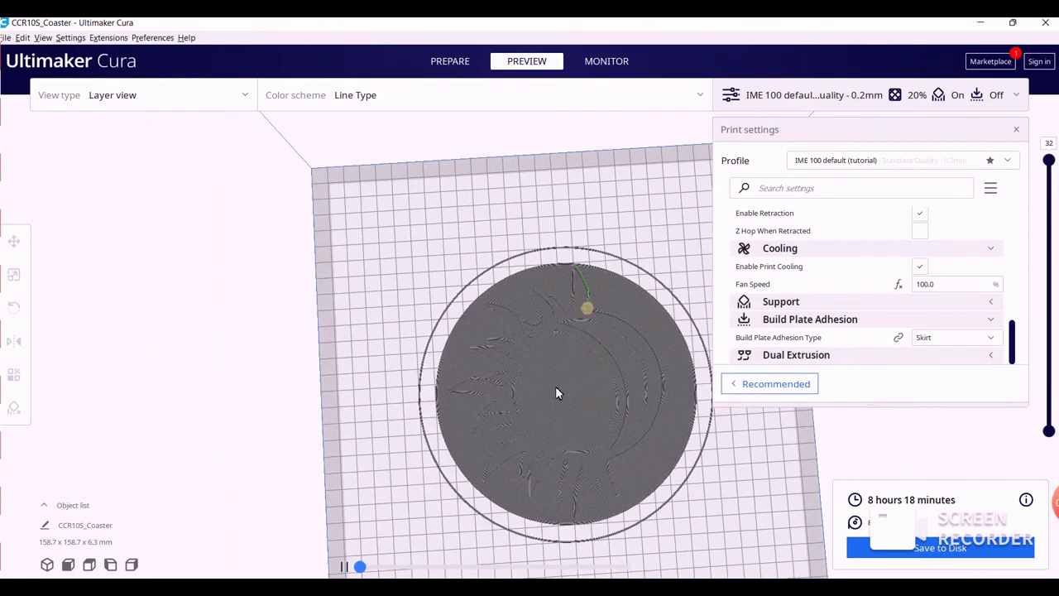
scroll(556, 393, "up", 1)
left_click(364, 567)
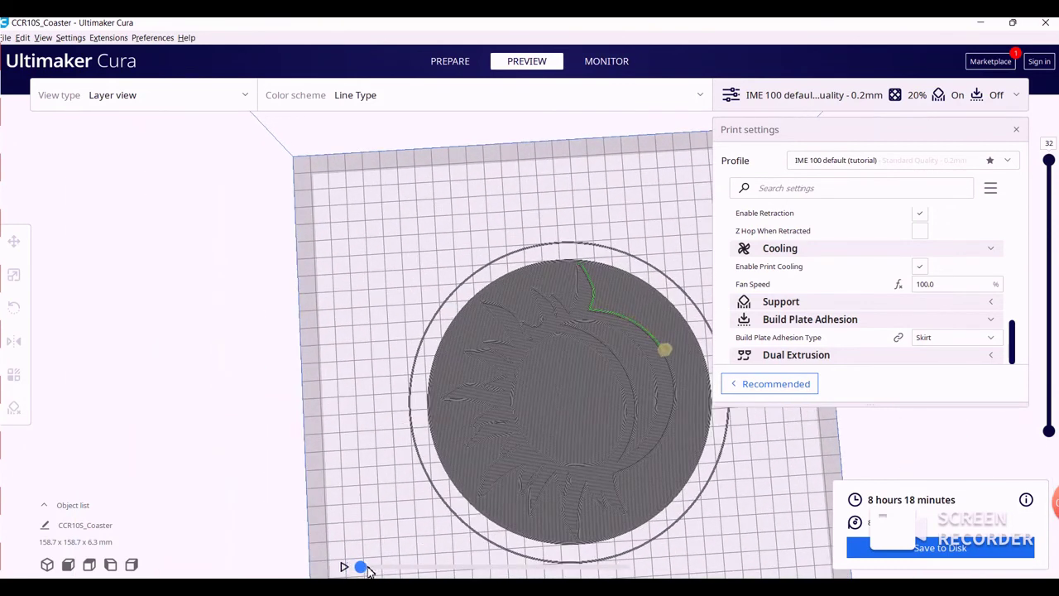
left_click_drag(368, 571, 668, 567)
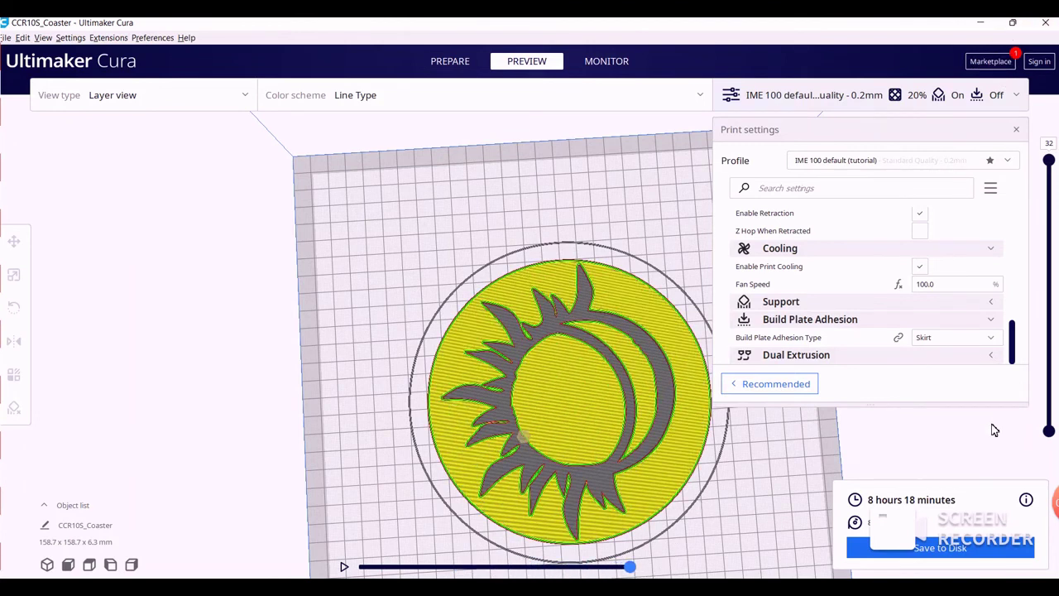
Set up saving CCR10S_Coaster as G-code in the Downloads folder
left_click(1000, 561)
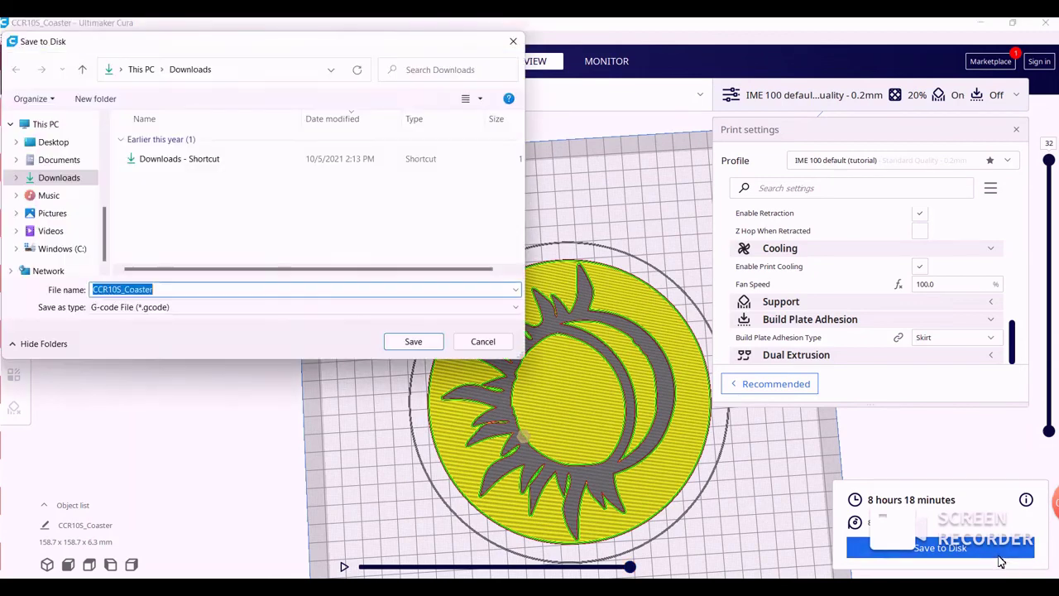
scroll(48, 203, "up", 1)
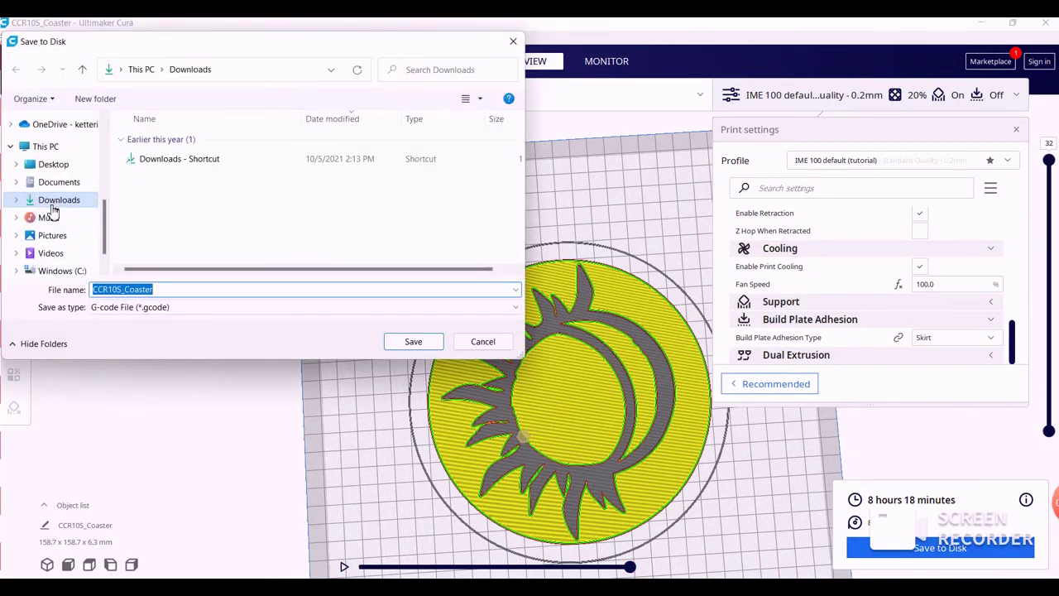
left_click(50, 205)
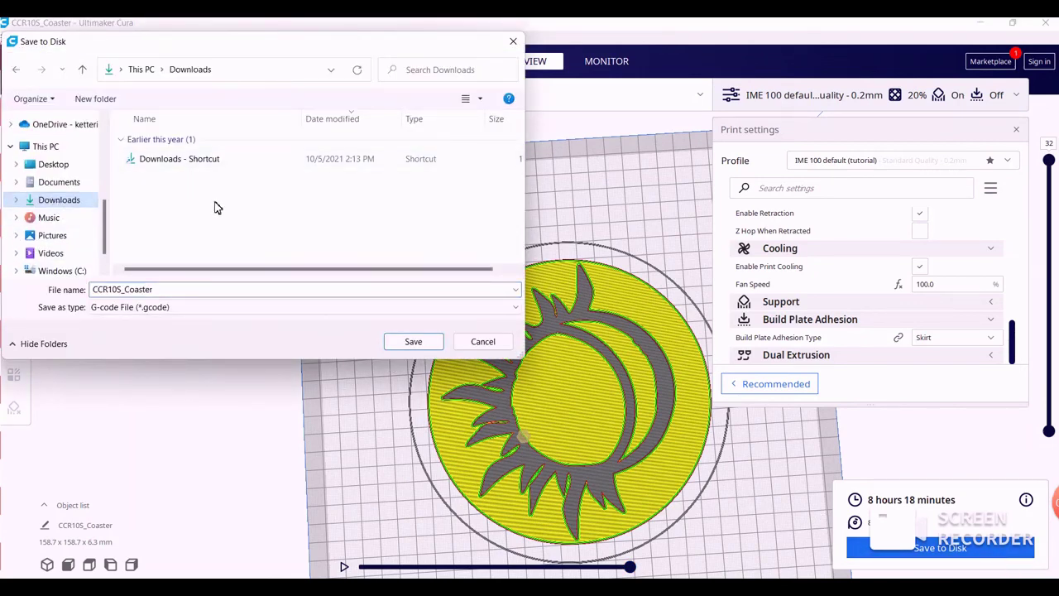
left_click(194, 305)
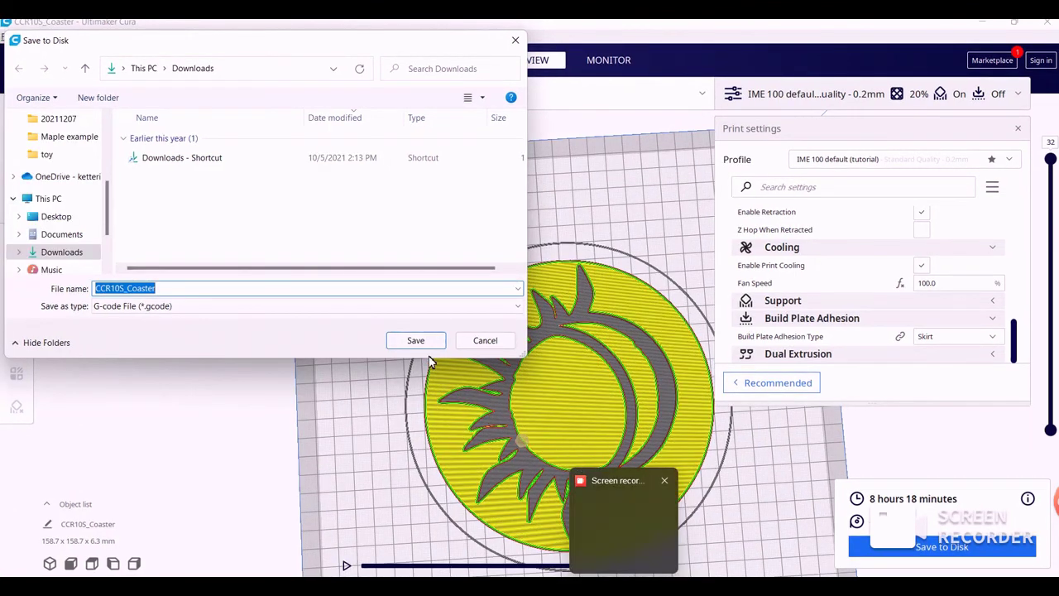
Finish saving the G-code, then uniformly scale the coaster to 33% (52.4 mm) and re-slice
key("Return")
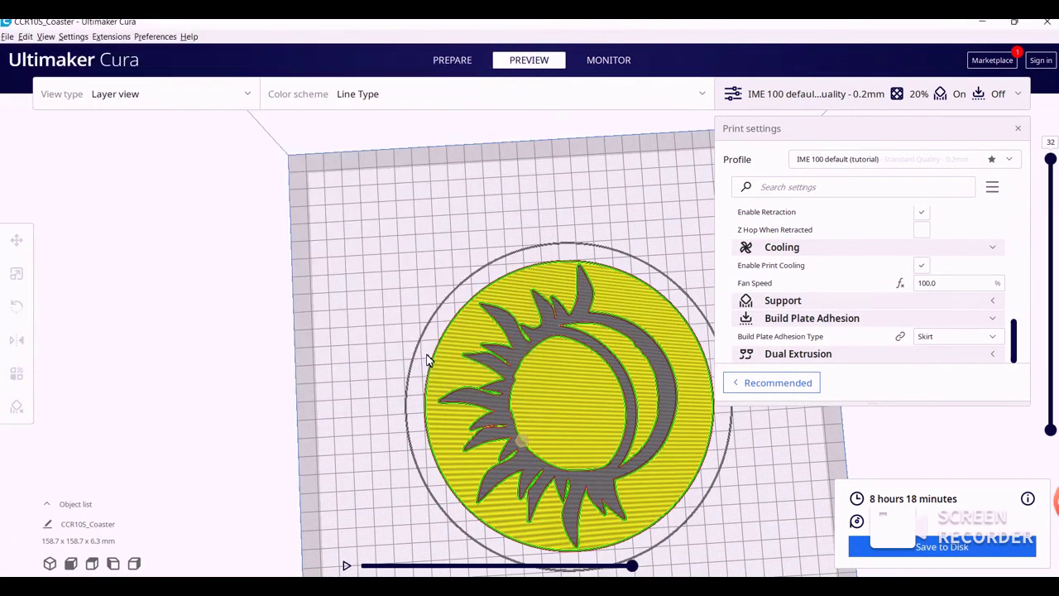
left_click(646, 511)
left_click(575, 434)
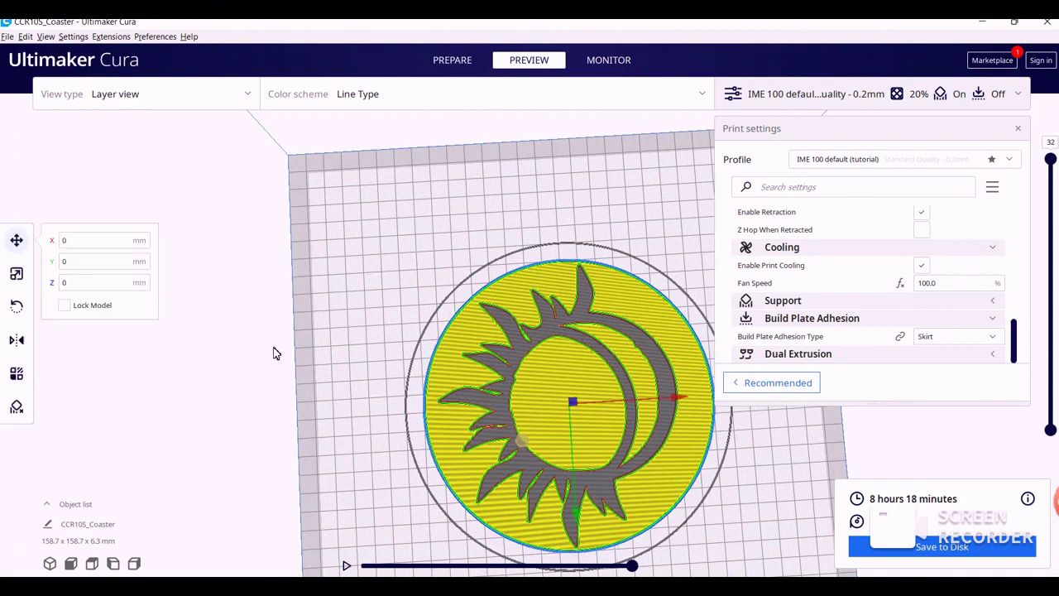
left_click(15, 281)
left_click(195, 276)
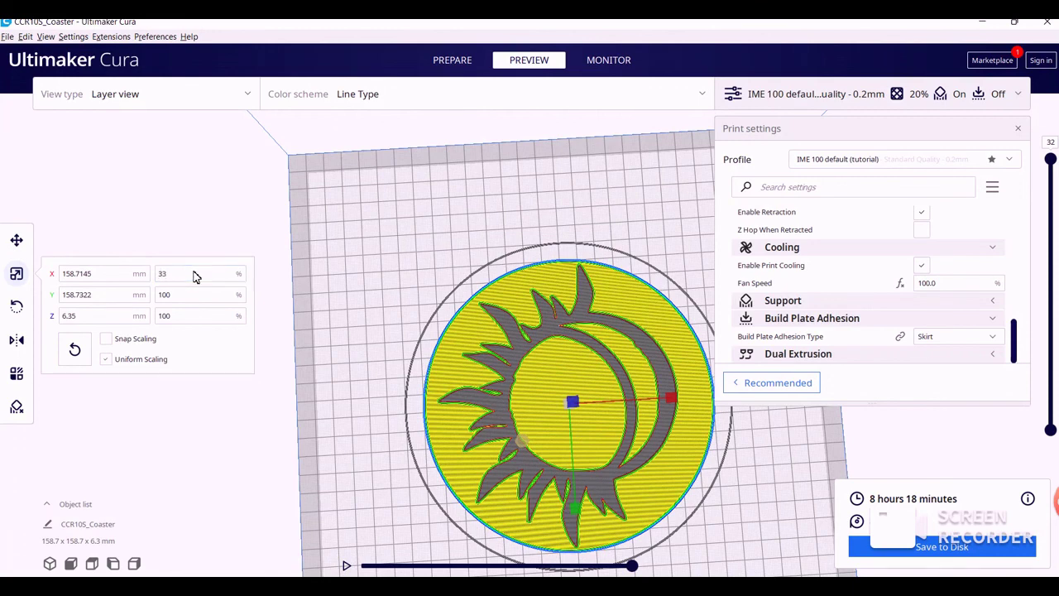
key("Return")
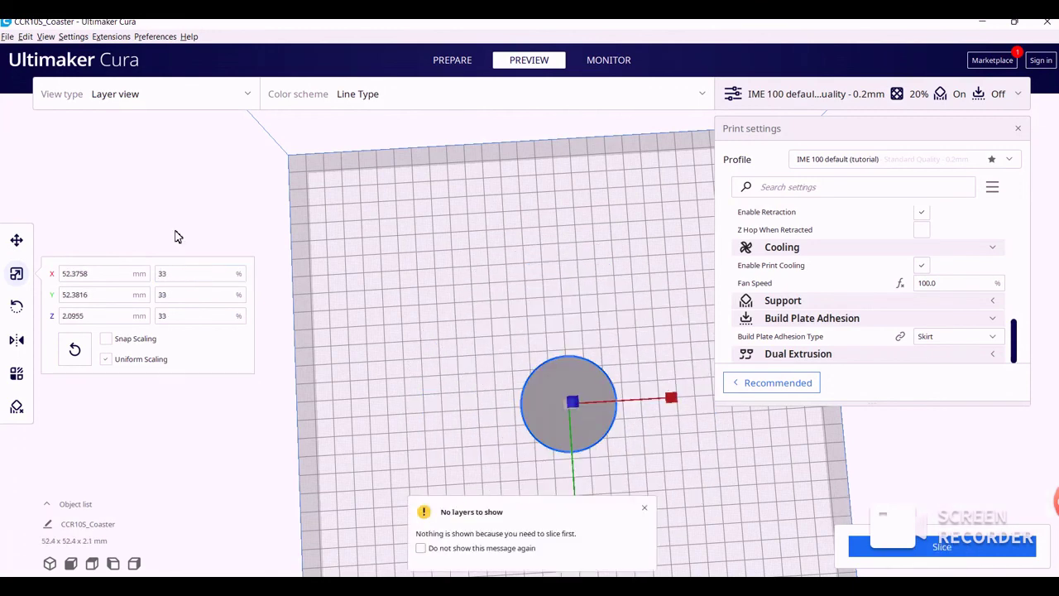
left_click(952, 548)
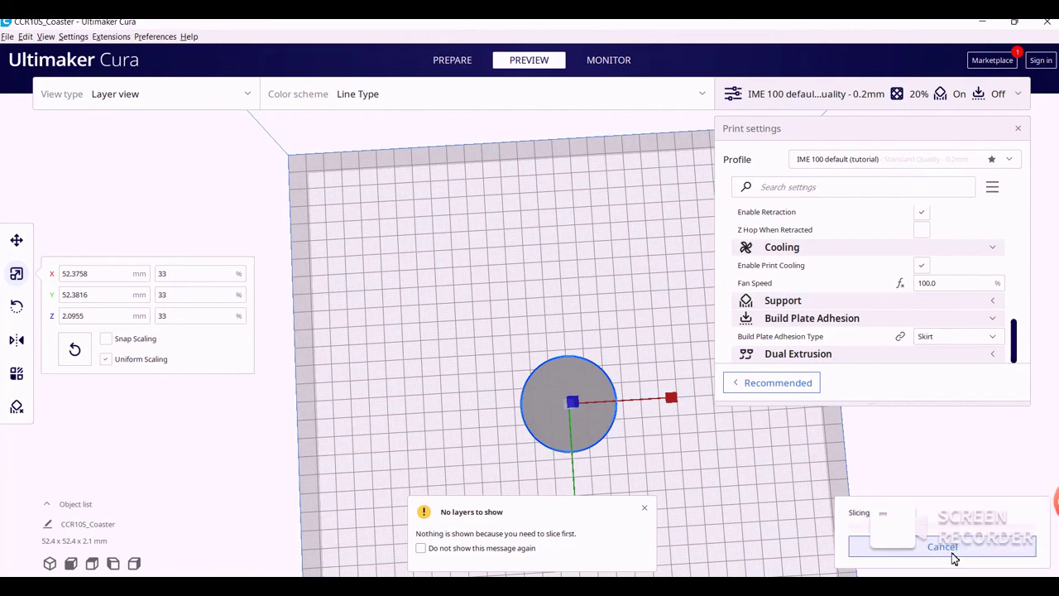